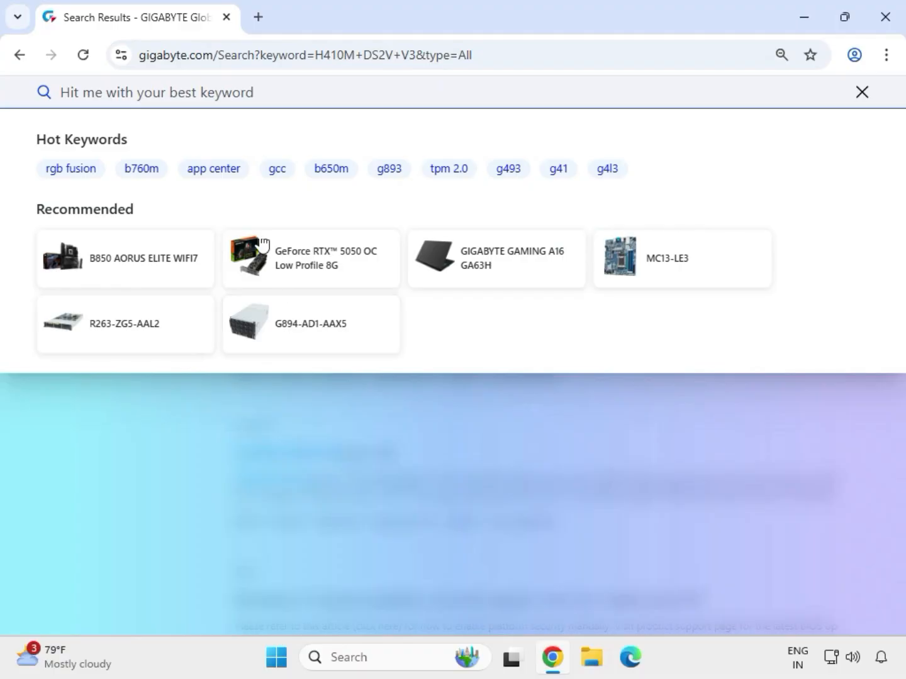
- Search the site's products for "H410M S2" and open the H410M S2 (rev. 1.x) motherboard page
{"action": "type", "text": "H410M S2"}
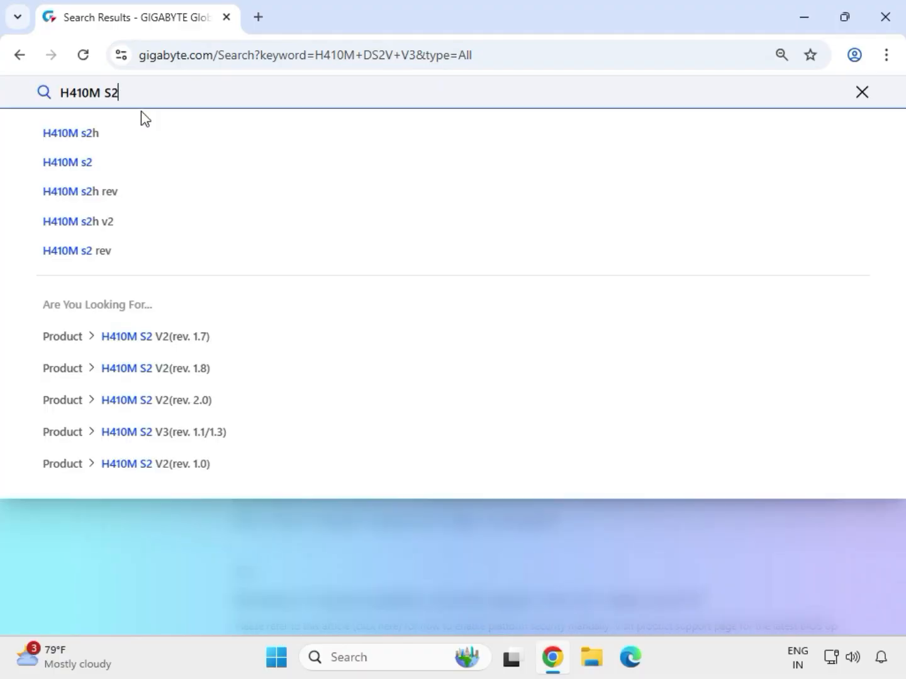
{"action": "key", "text": "Return"}
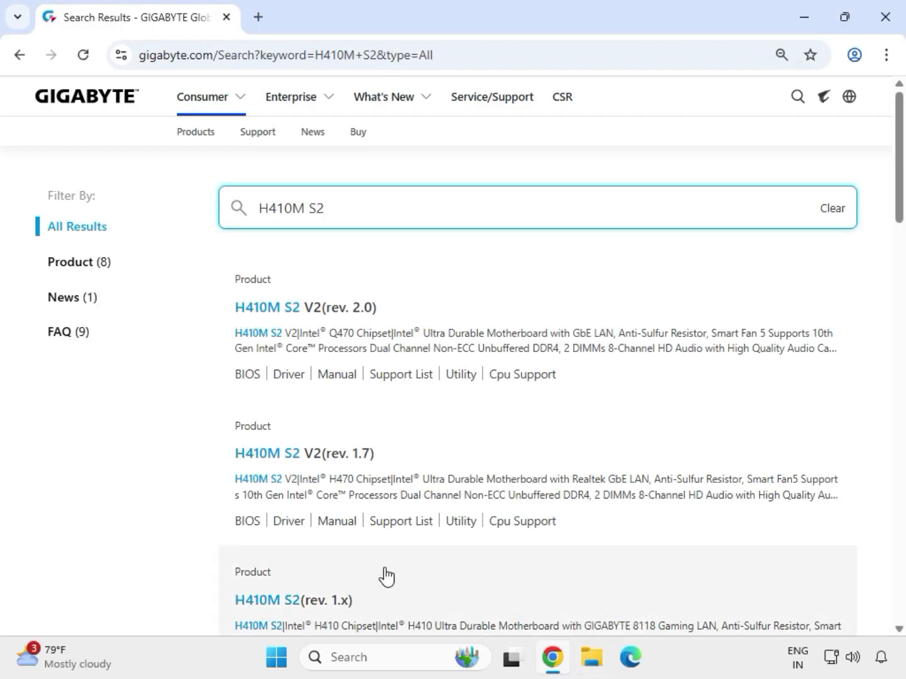
{"action": "left_click", "coordinate": [87, 263]}
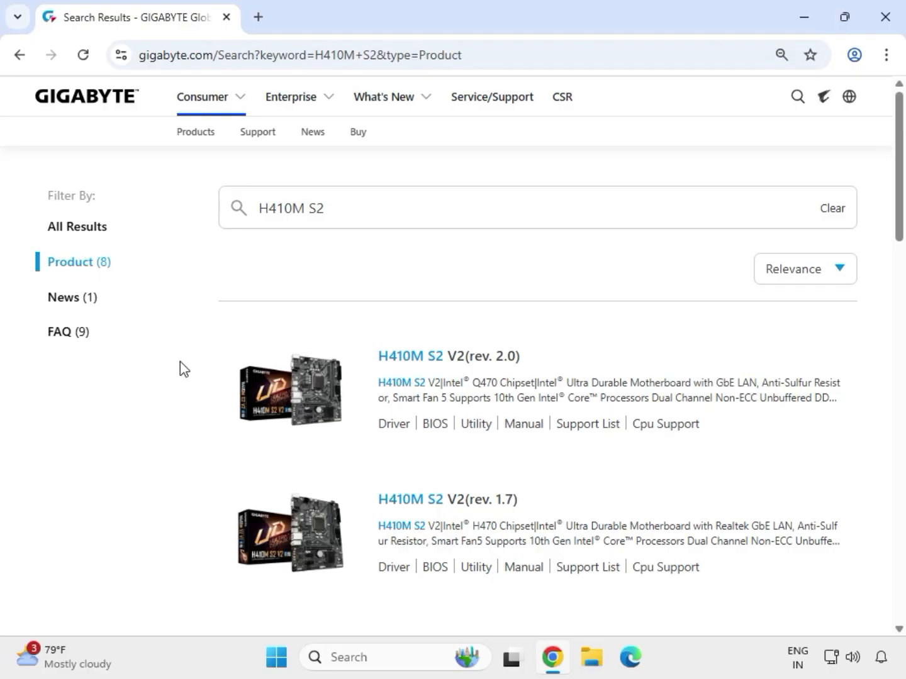
{"action": "scroll", "coordinate": [338, 513], "scroll_direction": "down", "scroll_amount": 3}
{"action": "scroll", "coordinate": [339, 515], "scroll_direction": "down", "scroll_amount": 2}
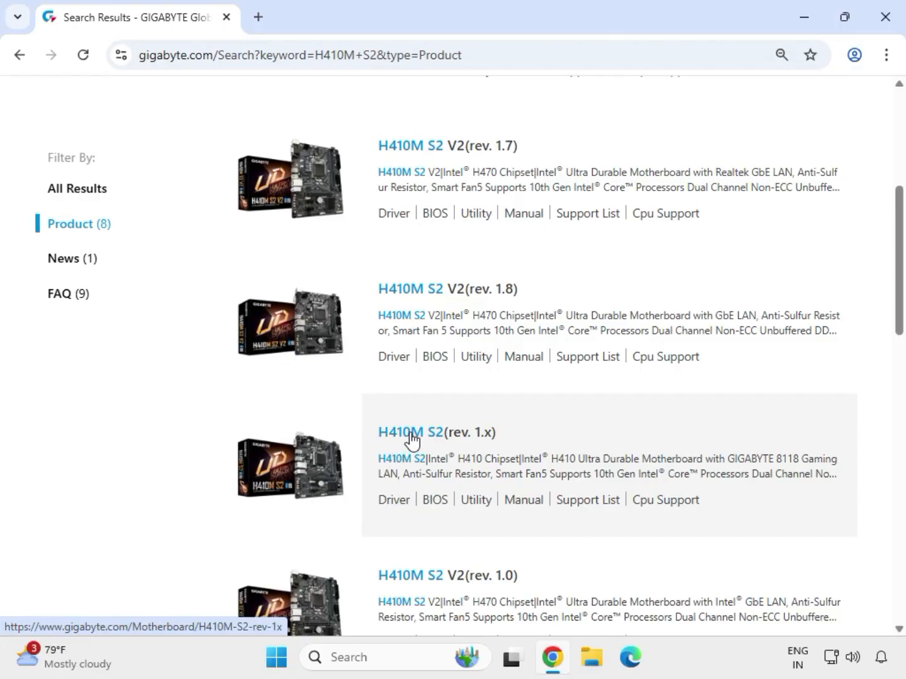
{"action": "left_click", "coordinate": [411, 440]}
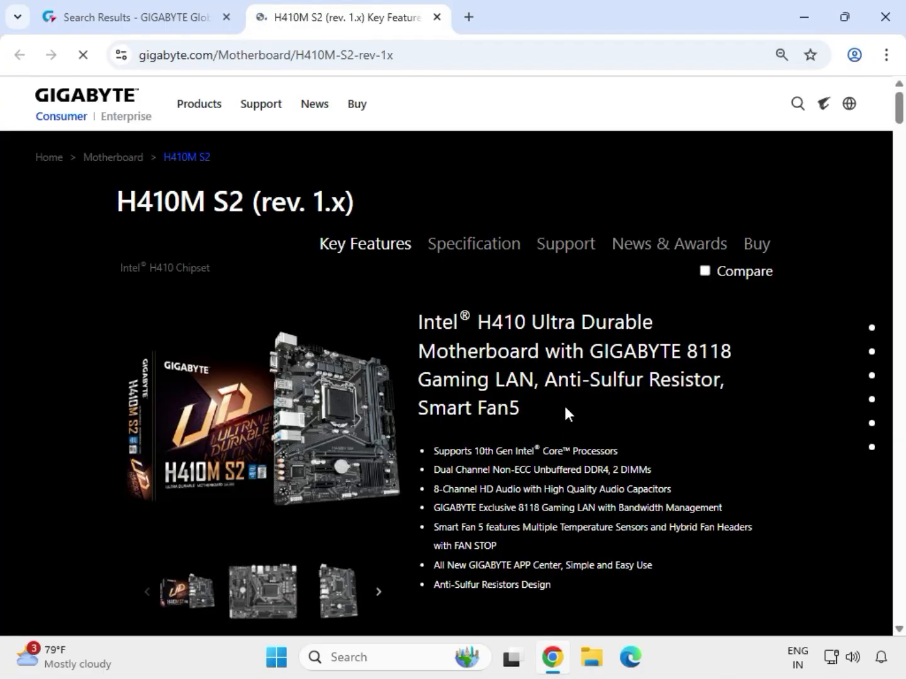
- Open the motherboard's support downloads and set the driver OS to Windows 11 64bit
{"action": "left_click", "coordinate": [562, 250]}
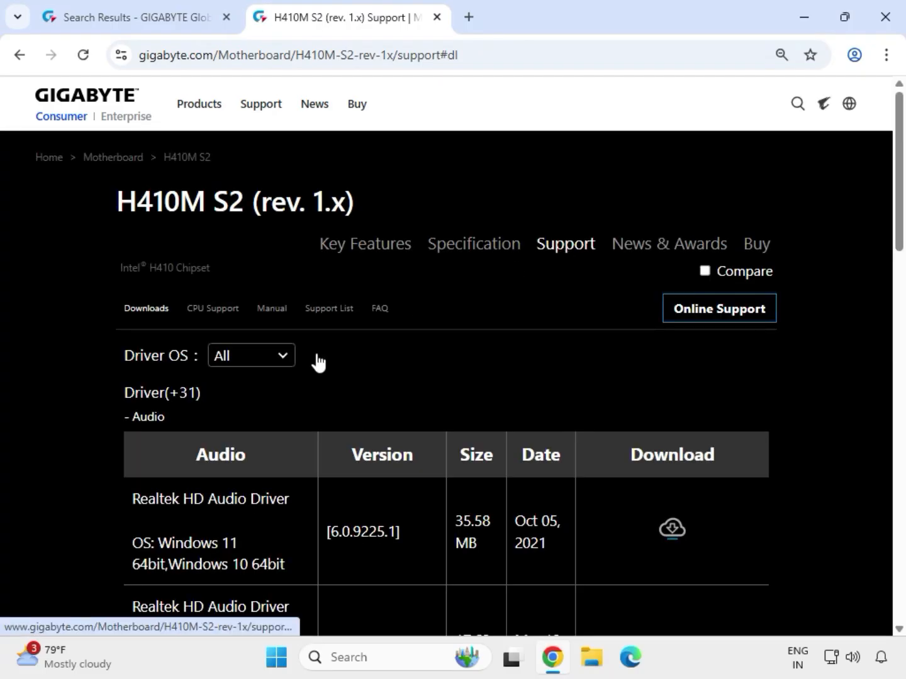
{"action": "left_click", "coordinate": [260, 361]}
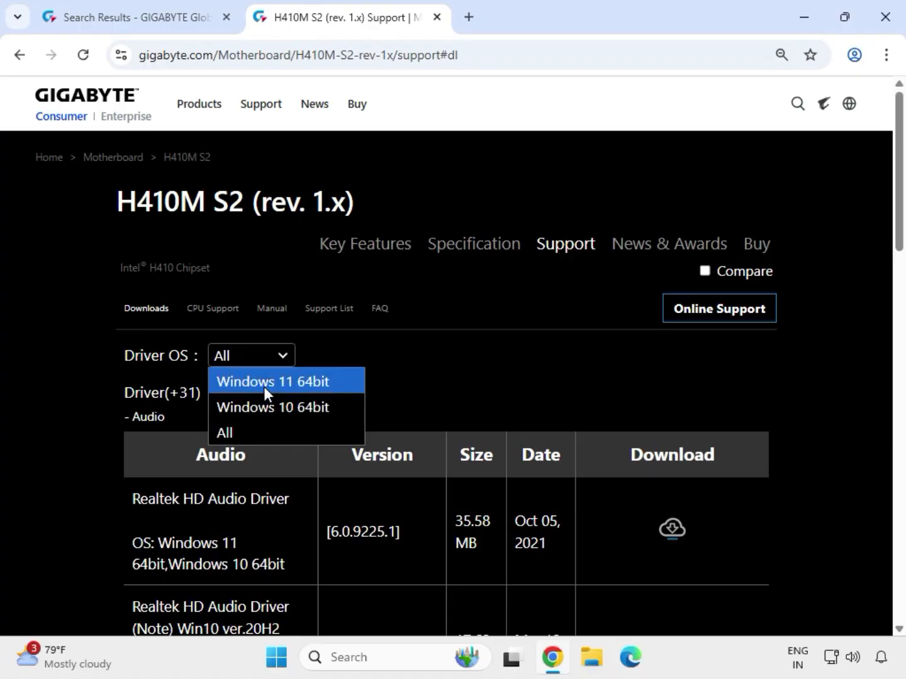
{"action": "left_click", "coordinate": [263, 385]}
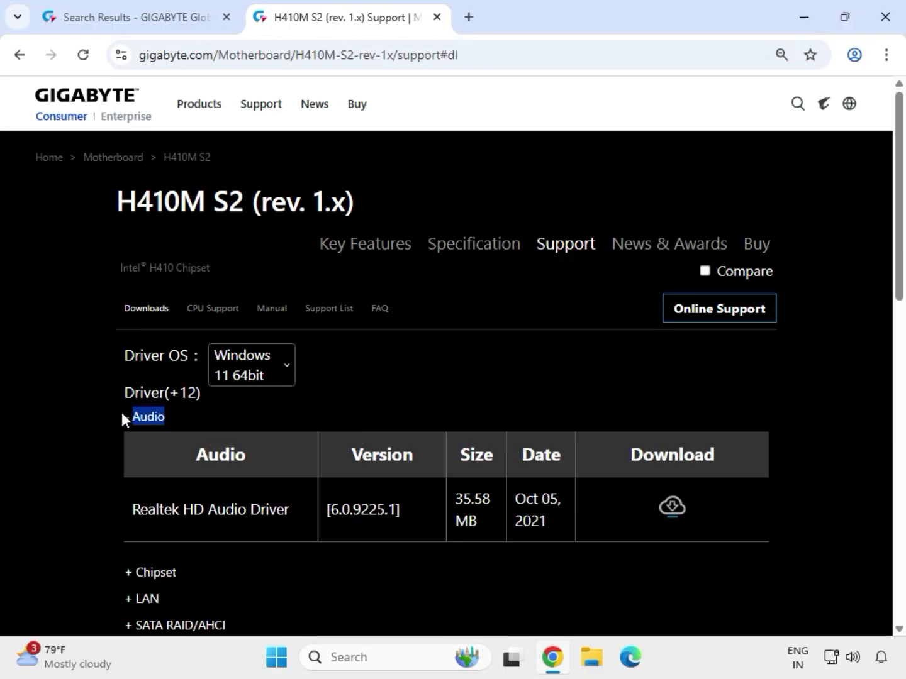
- Download the Realtek HD Audio Driver, version 6.0.9225.1
{"action": "left_click_drag", "start_coordinate": [134, 510], "coordinate": [556, 526]}
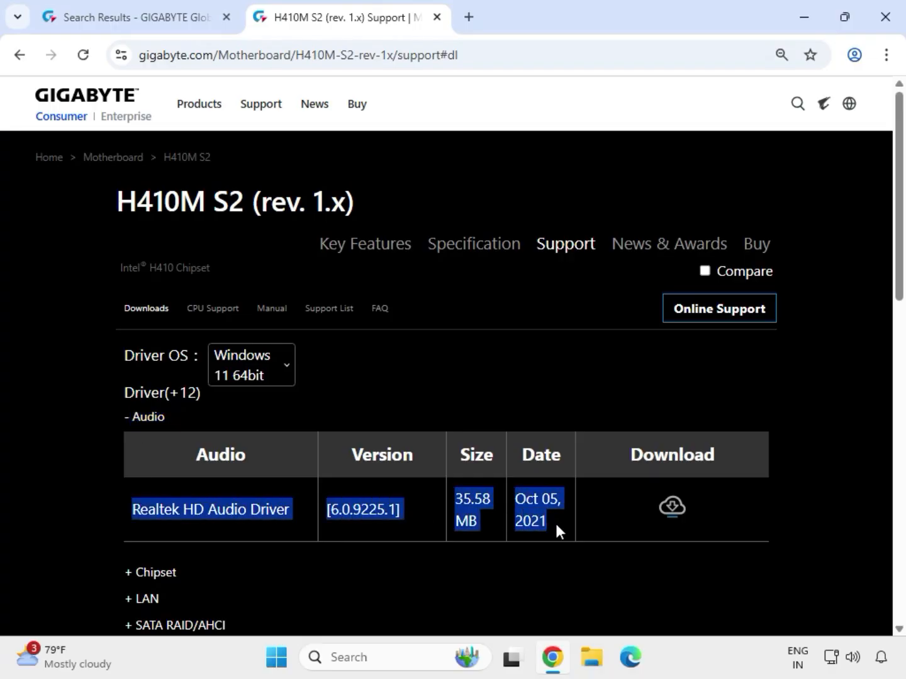
{"action": "left_click", "coordinate": [673, 508]}
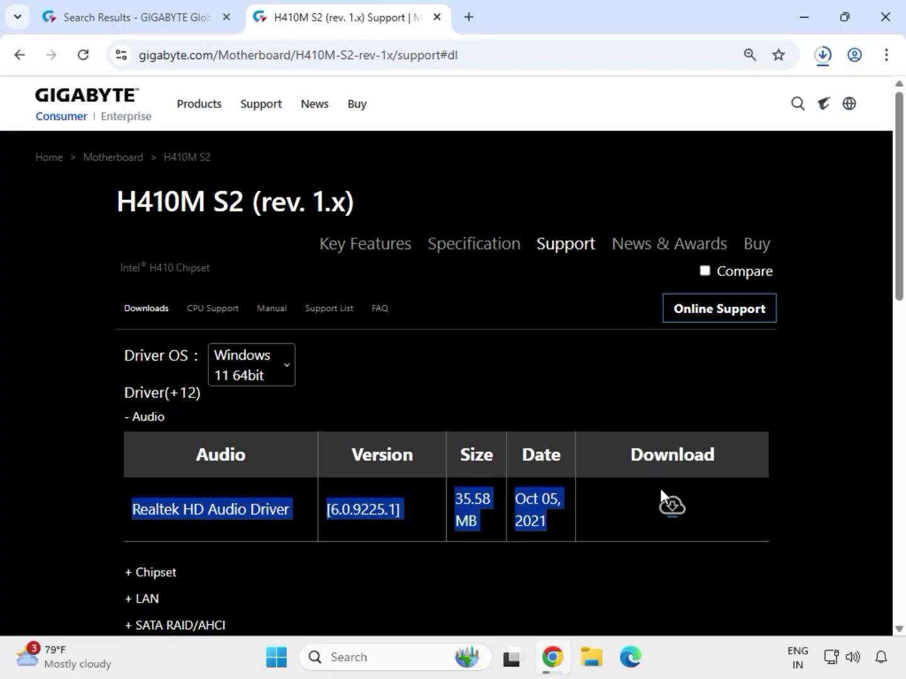
{"action": "left_click", "coordinate": [31, 511]}
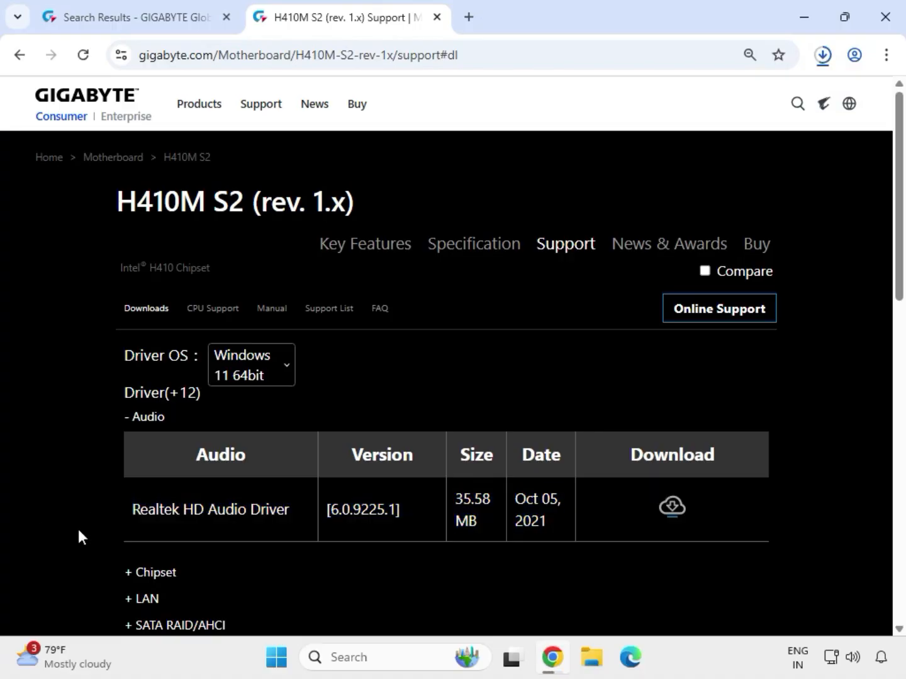
- Expand the Chipset drivers and download the Intel Serial I/O driver 30.100.2132.2 dated Oct 18, 2021
{"action": "left_click", "coordinate": [157, 574]}
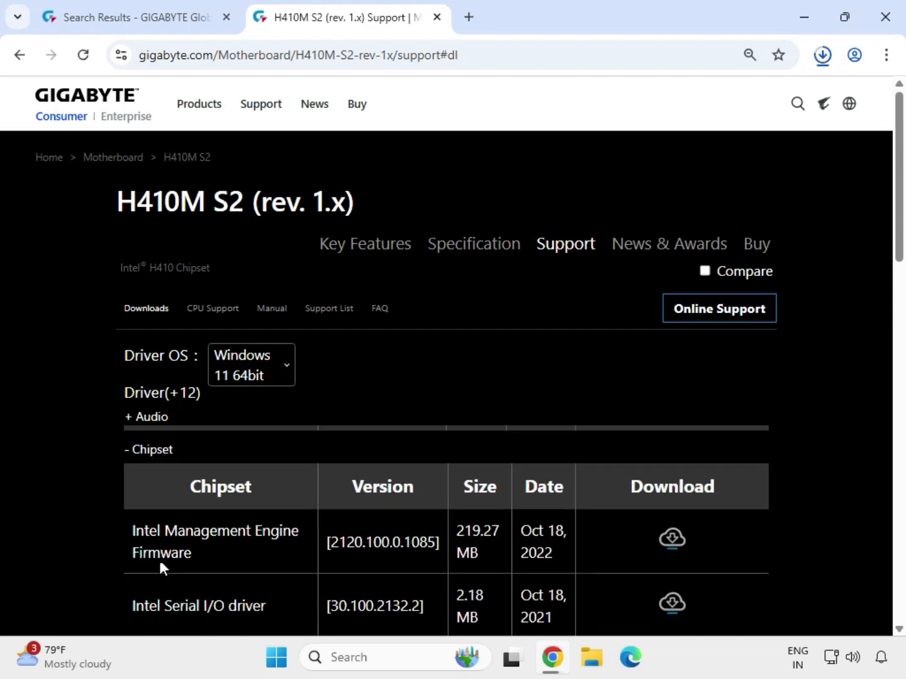
{"action": "left_click_drag", "start_coordinate": [178, 444], "coordinate": [124, 444]}
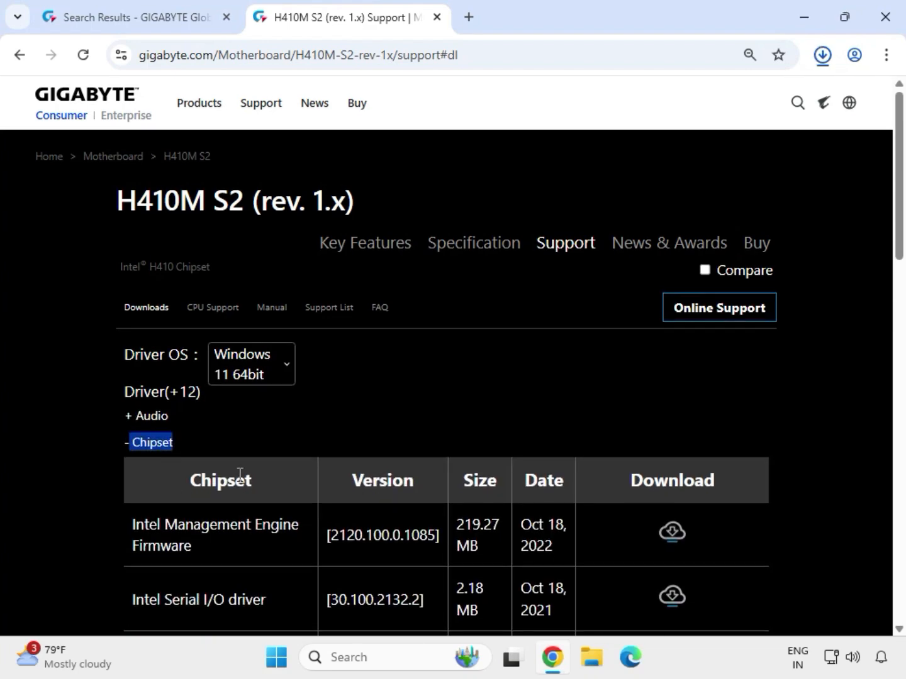
{"action": "scroll", "coordinate": [233, 483], "scroll_direction": "down", "scroll_amount": 1}
{"action": "left_click_drag", "start_coordinate": [129, 517], "coordinate": [264, 513]}
{"action": "left_click", "coordinate": [670, 509]}
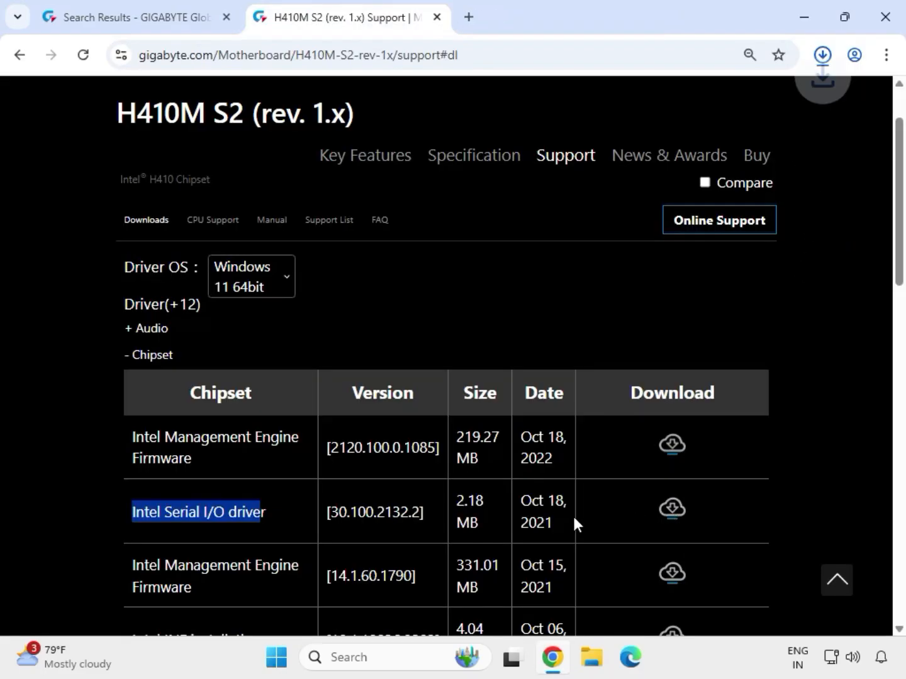
- Download the Intel INF installation driver, version 10.1.18836.8283, from the Chipset drivers
{"action": "scroll", "coordinate": [431, 520], "scroll_direction": "down", "scroll_amount": 4}
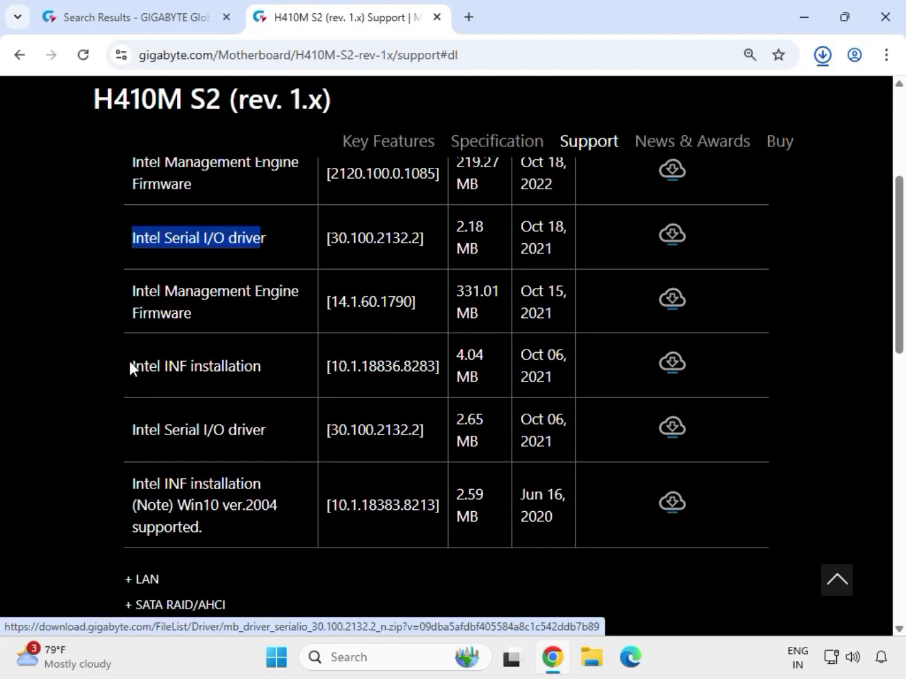
{"action": "left_click_drag", "start_coordinate": [132, 364], "coordinate": [266, 374]}
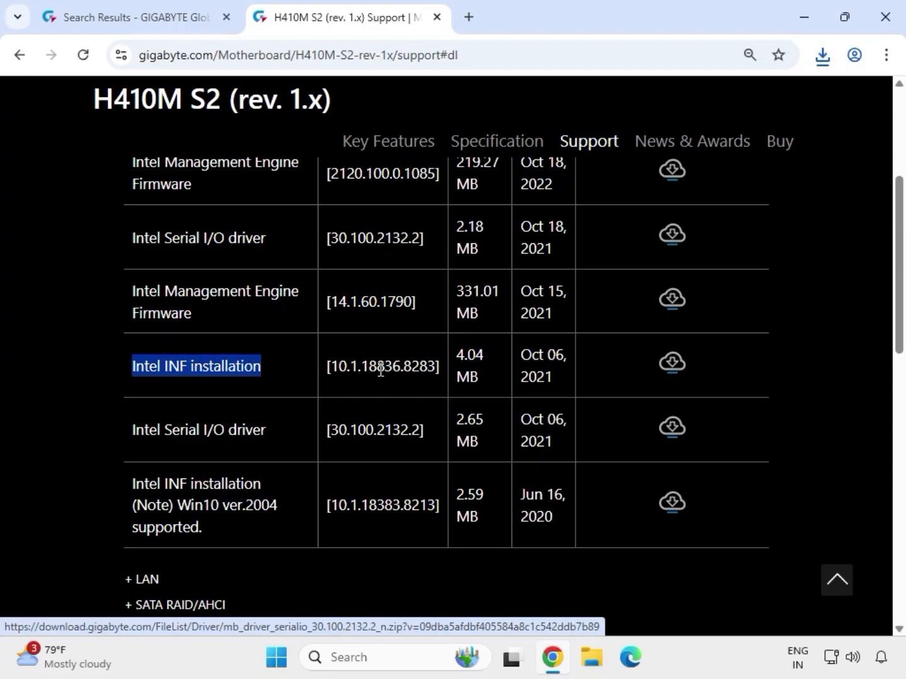
{"action": "left_click_drag", "start_coordinate": [381, 371], "coordinate": [648, 376]}
{"action": "left_click", "coordinate": [671, 366]}
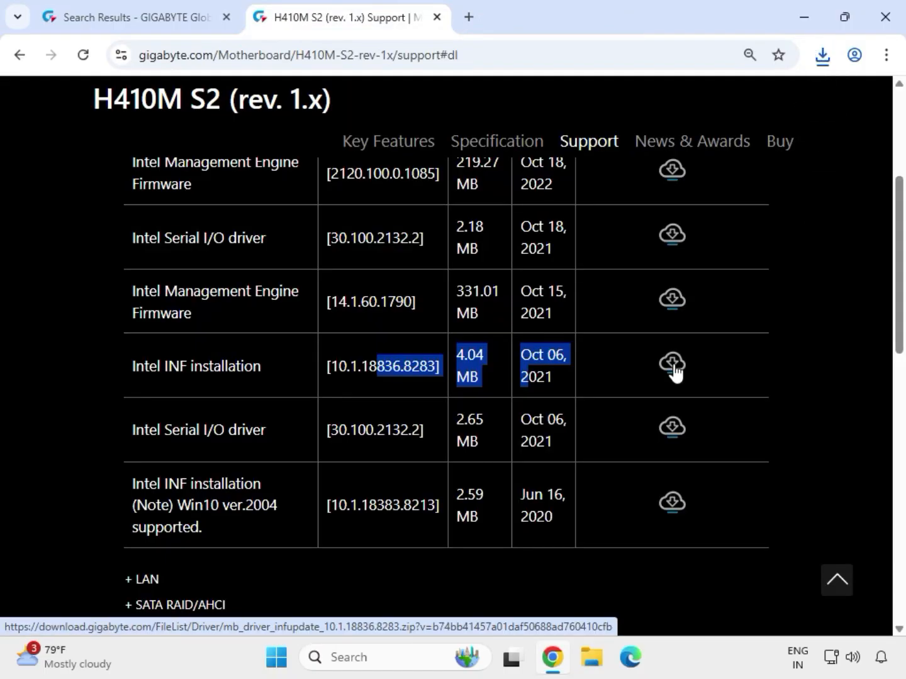
- Expand the LAN drivers and download the Realtek LAN Driver, version 10.050.0901.2021
{"action": "scroll", "coordinate": [207, 478], "scroll_direction": "down", "scroll_amount": 2}
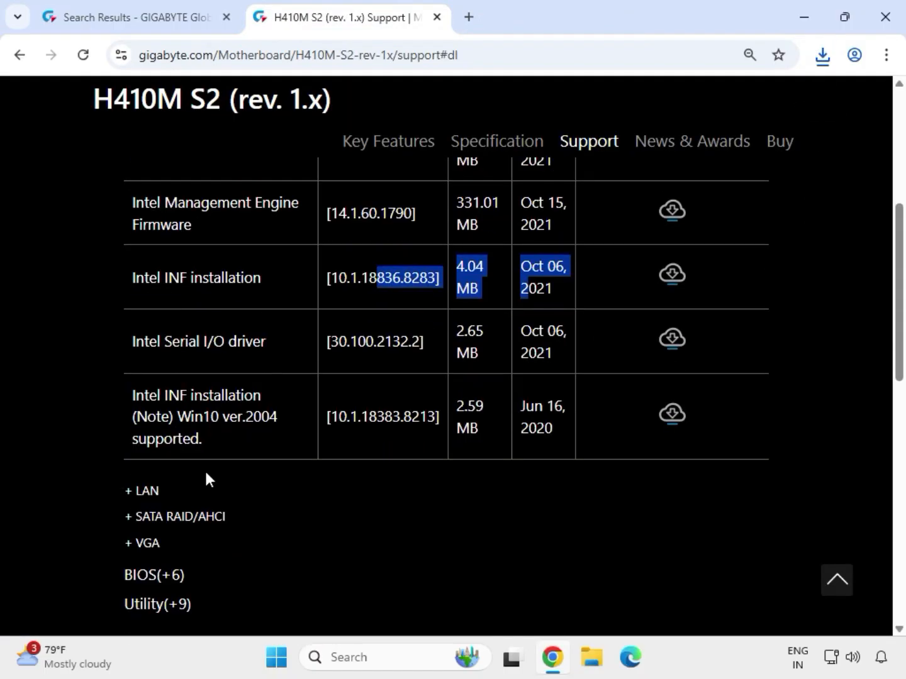
{"action": "left_click", "coordinate": [135, 491]}
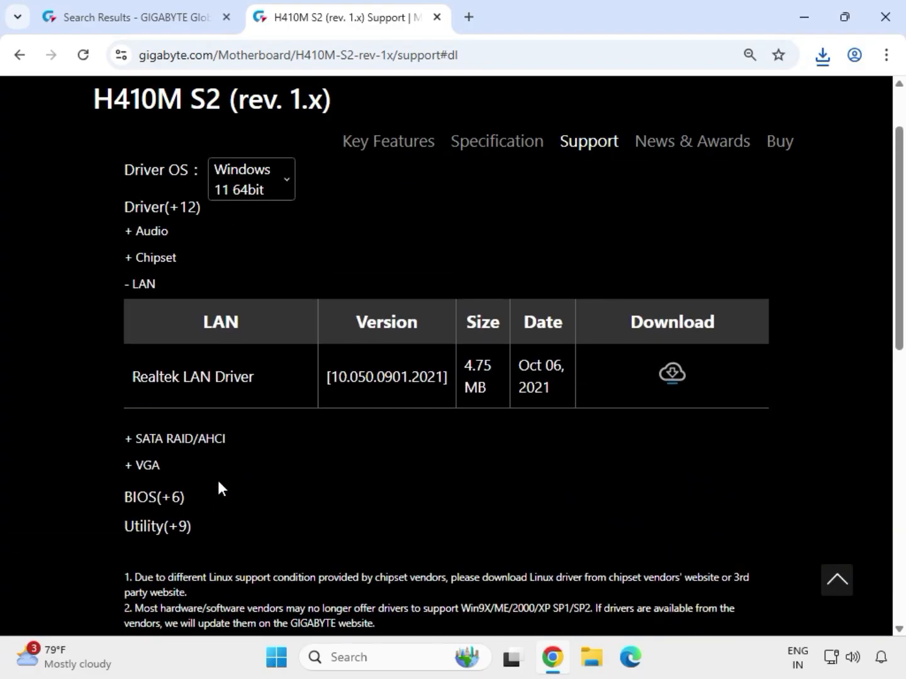
{"action": "left_click_drag", "start_coordinate": [132, 392], "coordinate": [530, 382]}
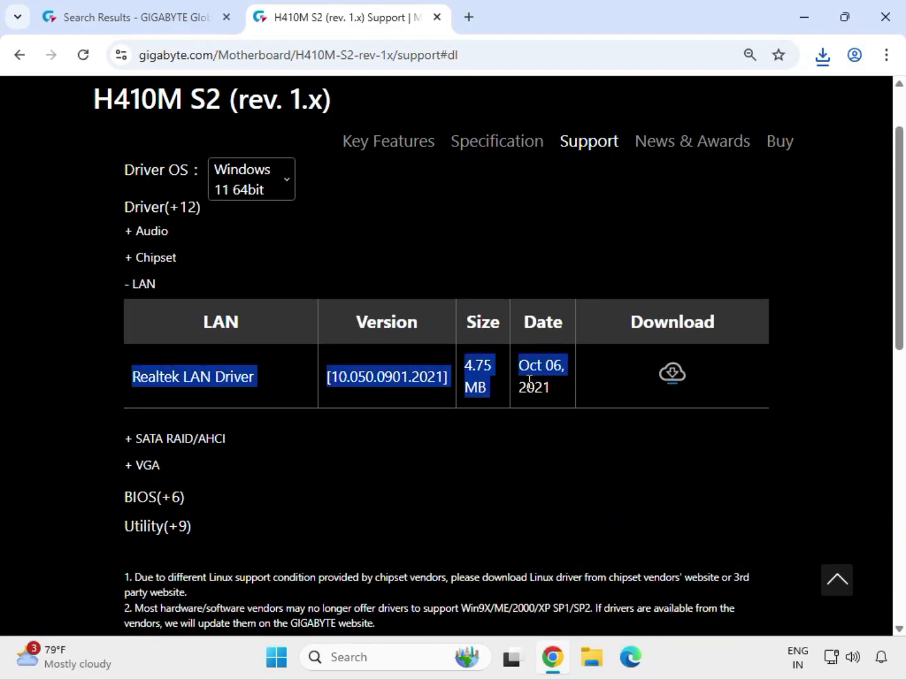
{"action": "left_click", "coordinate": [671, 374]}
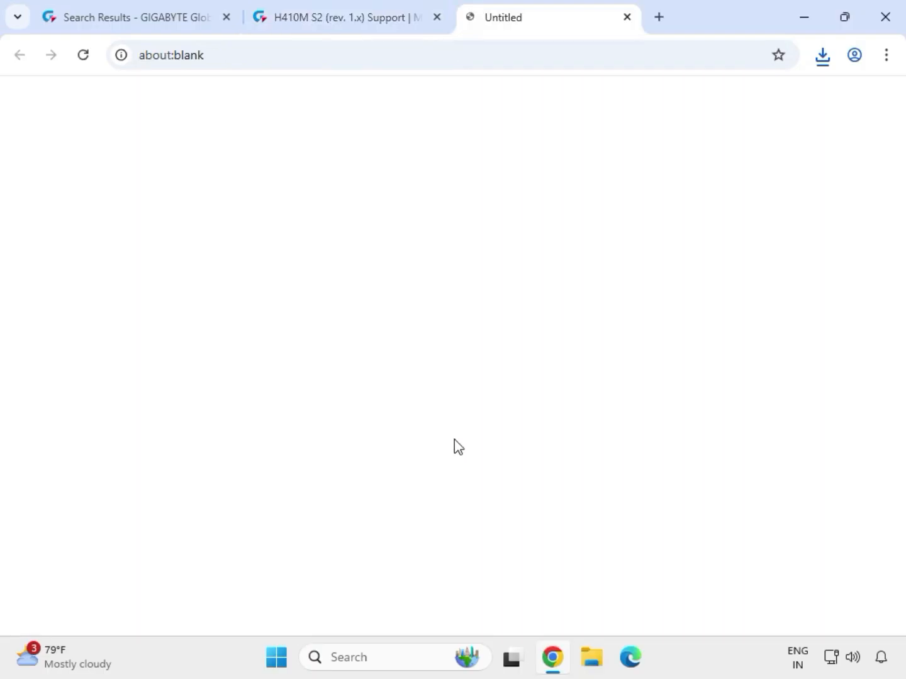
- Expand the VGA drivers and download the Intel Graphics Driver, version 30.0.101.1273
{"action": "left_click", "coordinate": [150, 467]}
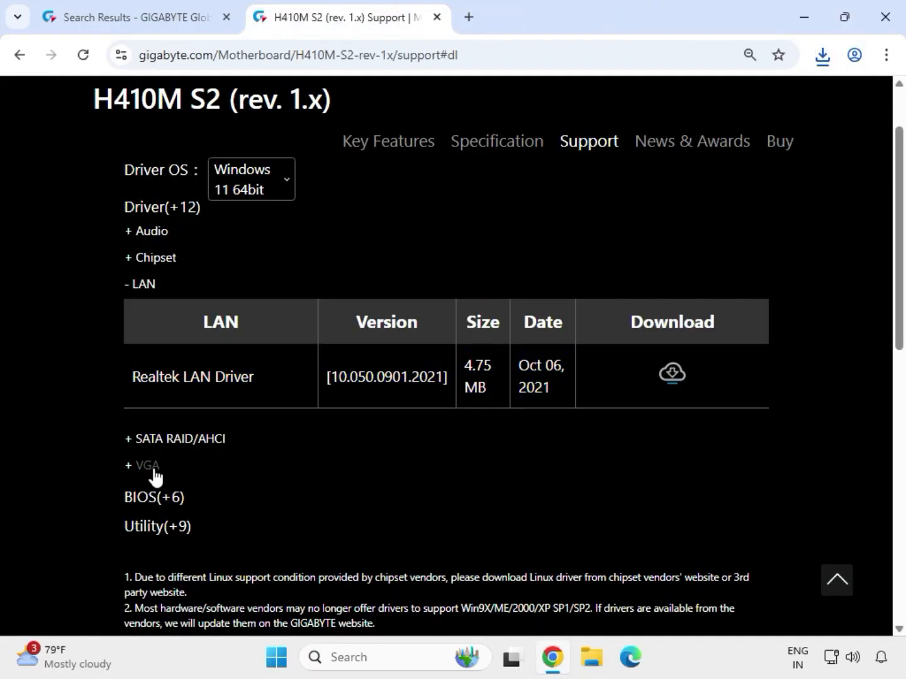
{"action": "left_click_drag", "start_coordinate": [128, 427], "coordinate": [614, 434]}
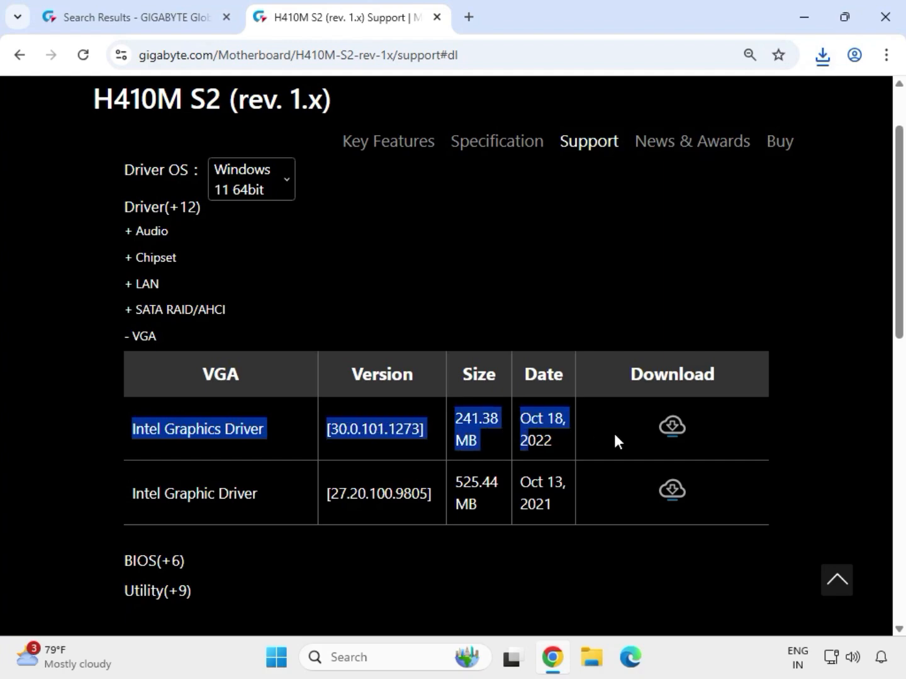
{"action": "left_click", "coordinate": [674, 431]}
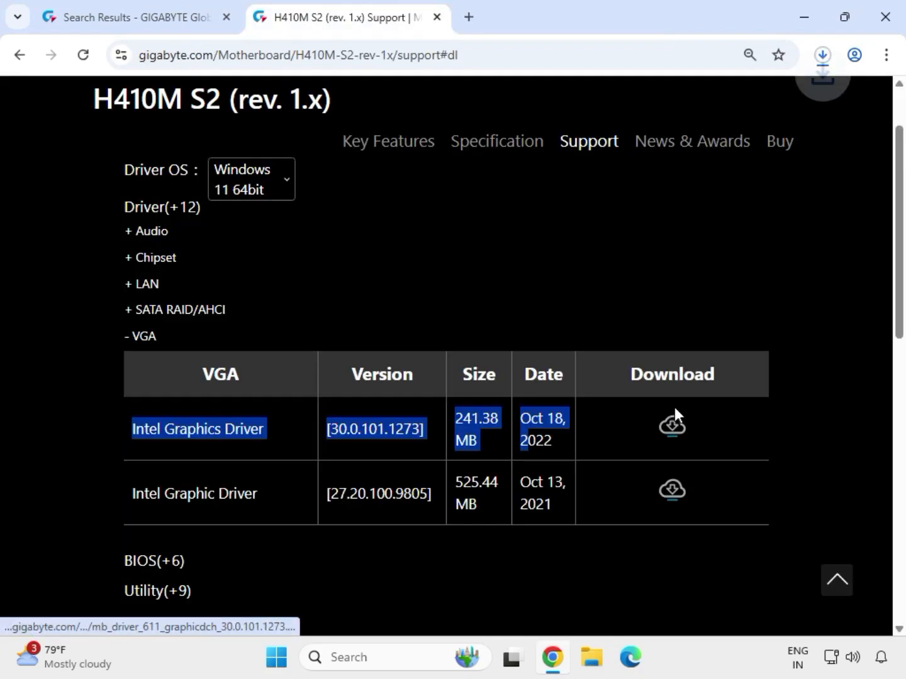
- Show the downloaded driver archives in the Downloads folder in File Explorer
{"action": "left_click", "coordinate": [822, 57]}
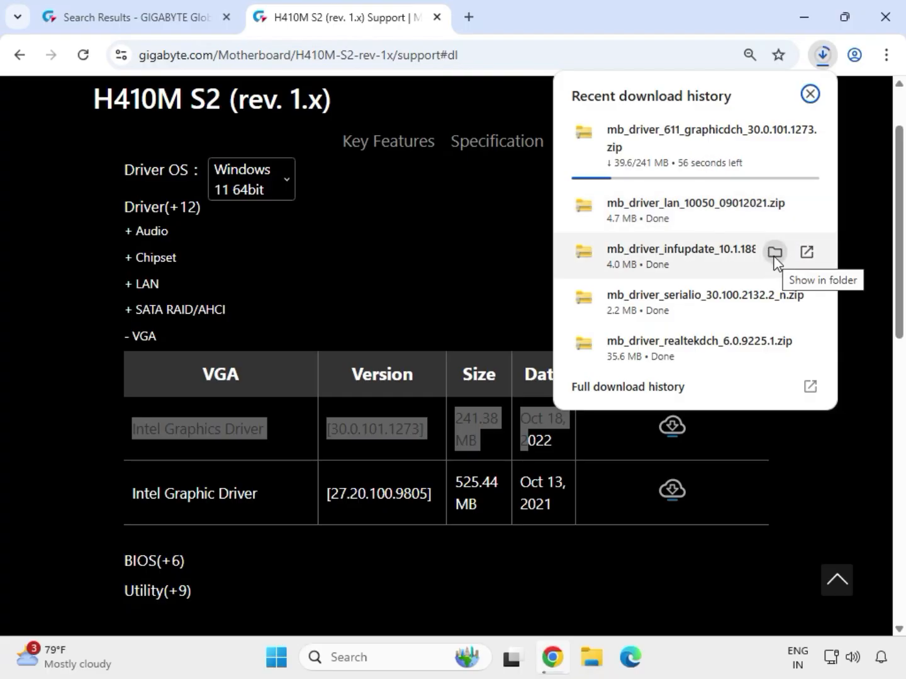
{"action": "left_click", "coordinate": [774, 252]}
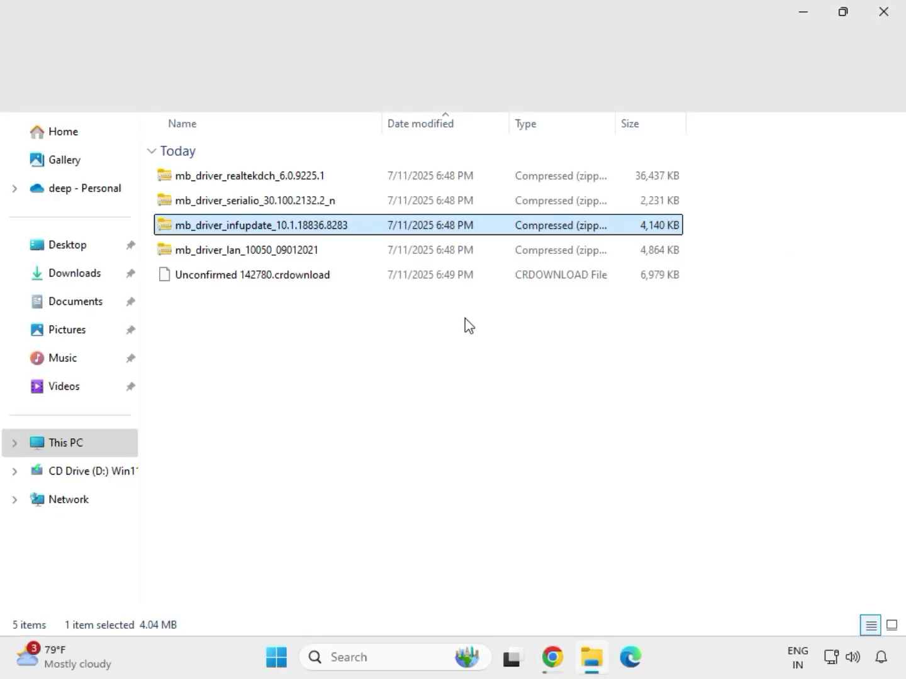
{"action": "mouse_move", "coordinate": [707, 300]}
{"action": "left_mouse_down"}
{"action": "mouse_move", "coordinate": [265, 245]}
{"action": "mouse_move", "coordinate": [182, 198]}
{"action": "mouse_move", "coordinate": [170, 176]}
{"action": "left_mouse_up"}
{"action": "left_click", "coordinate": [278, 303]}
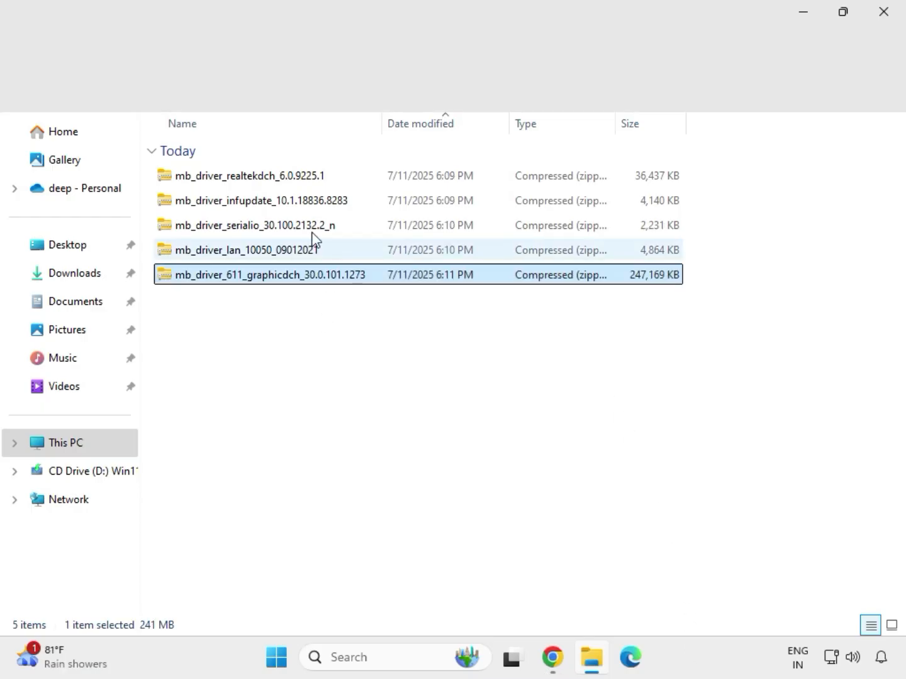
{"action": "left_click_drag", "start_coordinate": [323, 308], "coordinate": [281, 167]}
- Extract the mb_driver_611_graphicdch_30.0.101.1273 archive to its default folder in Downloads and close the extracted folder's window
{"action": "left_click", "coordinate": [317, 277]}
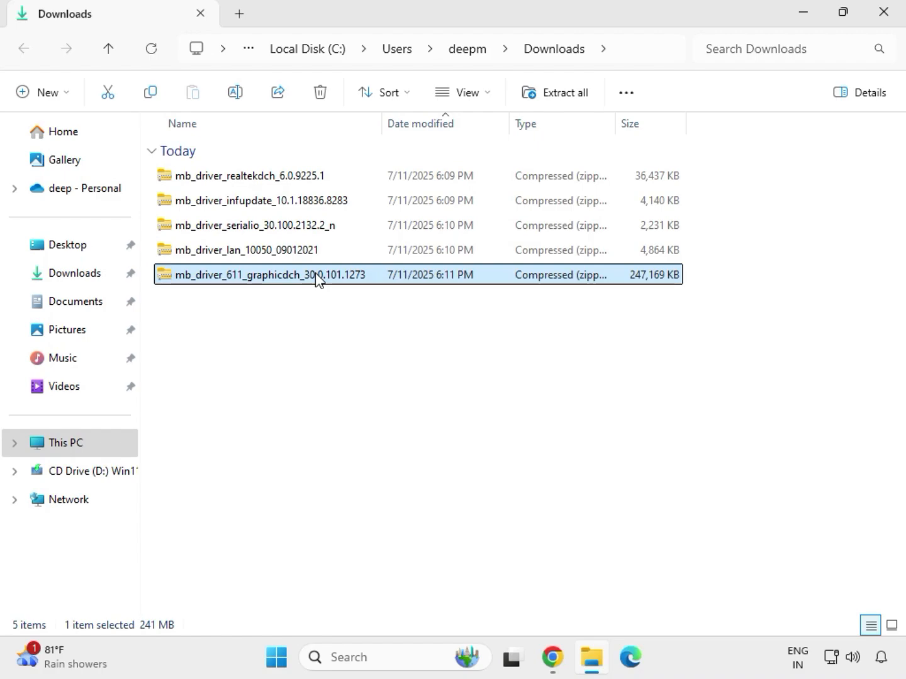
{"action": "right_click", "coordinate": [316, 277]}
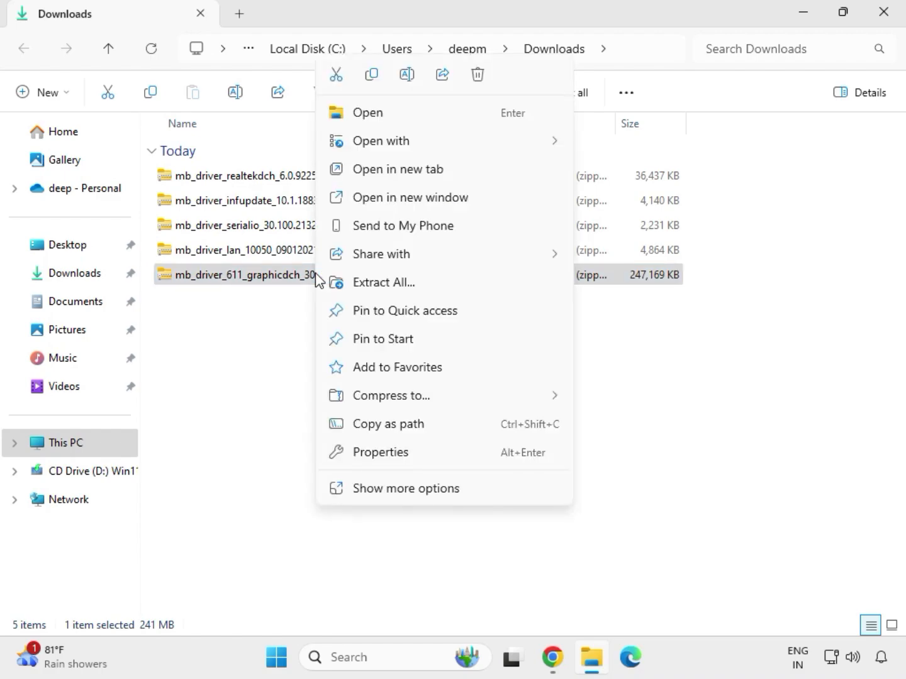
{"action": "left_click", "coordinate": [405, 491]}
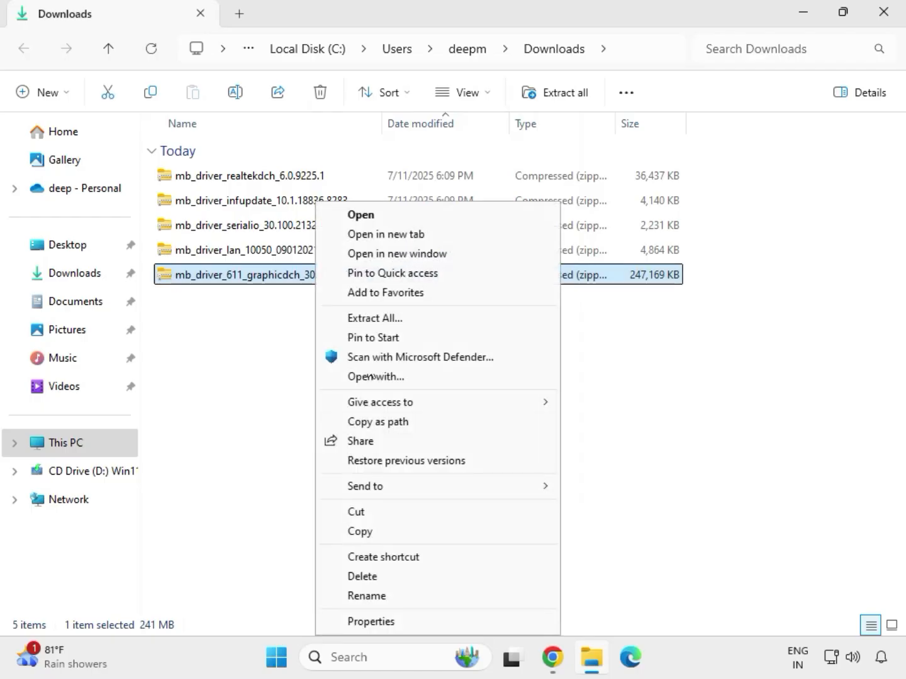
{"action": "left_click", "coordinate": [382, 319]}
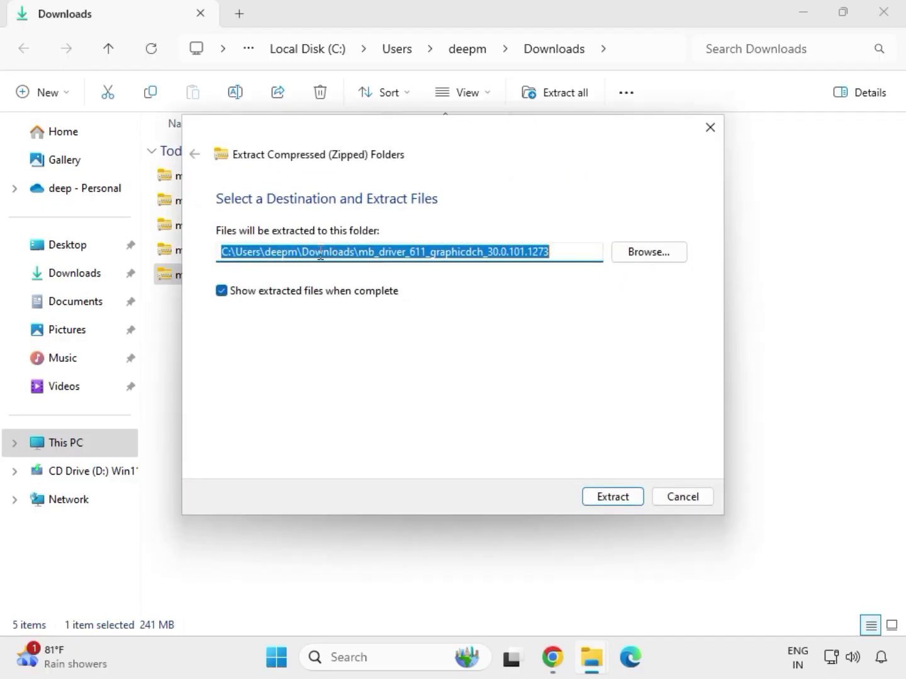
{"action": "left_click", "coordinate": [617, 499]}
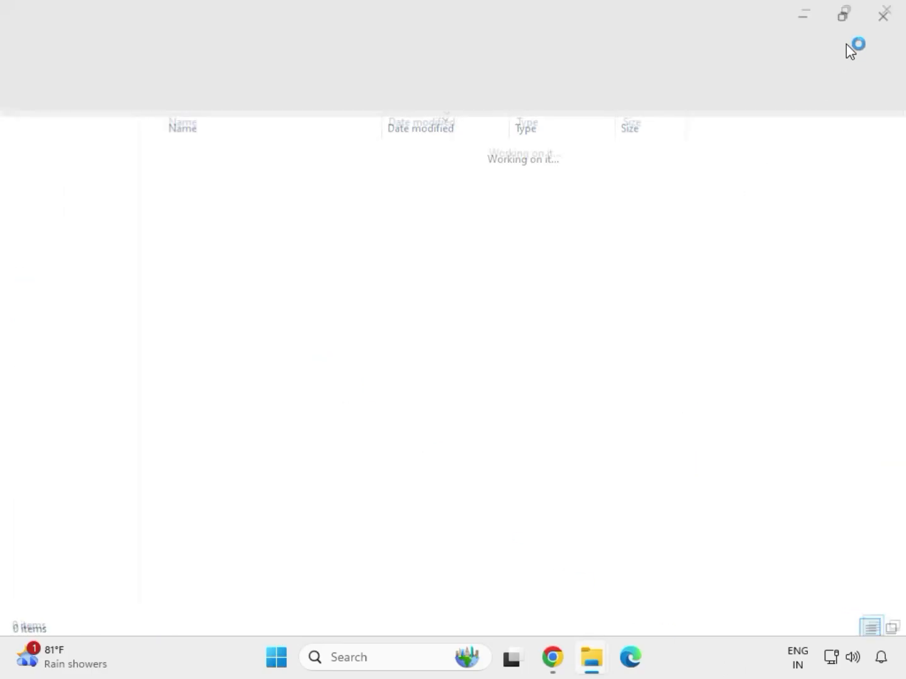
{"action": "left_click", "coordinate": [884, 20]}
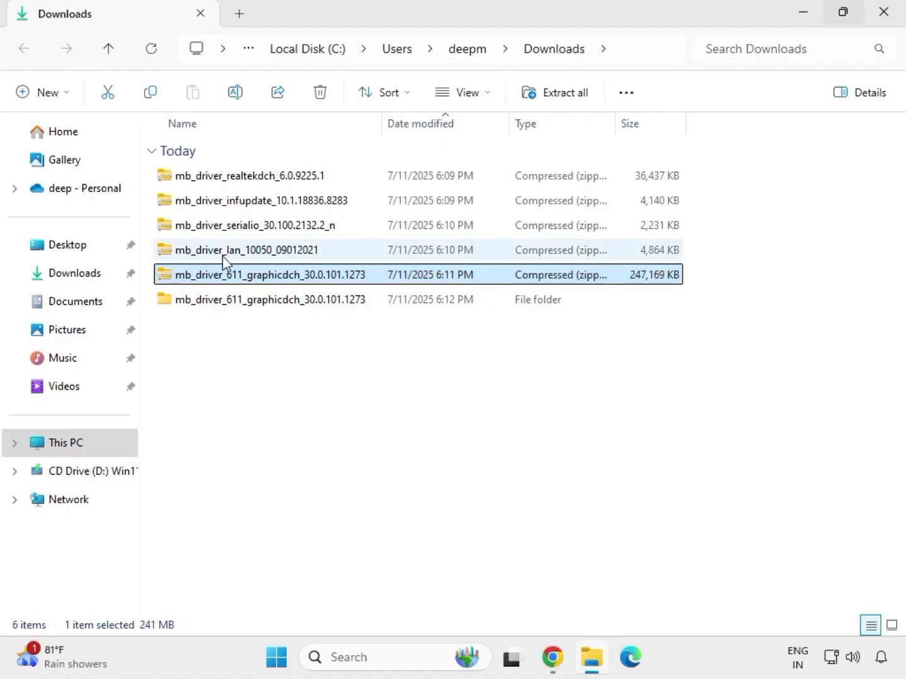
- Extract the mb_driver_lan_10050_09012021 archive to its default folder in Downloads and close the extracted folder's window
{"action": "left_click", "coordinate": [230, 255]}
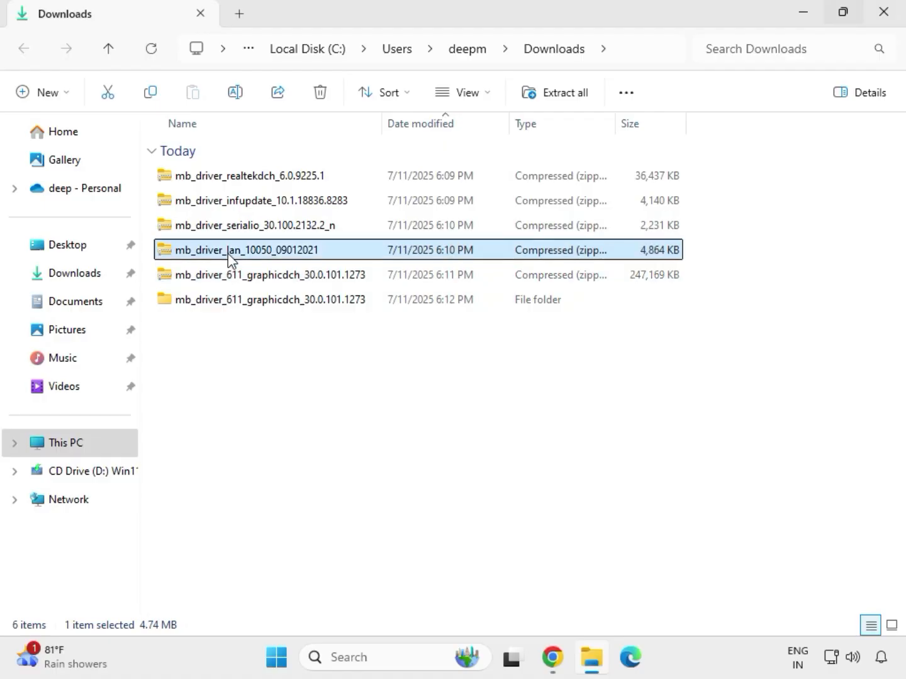
{"action": "right_click", "coordinate": [230, 255]}
{"action": "left_click", "coordinate": [300, 491]}
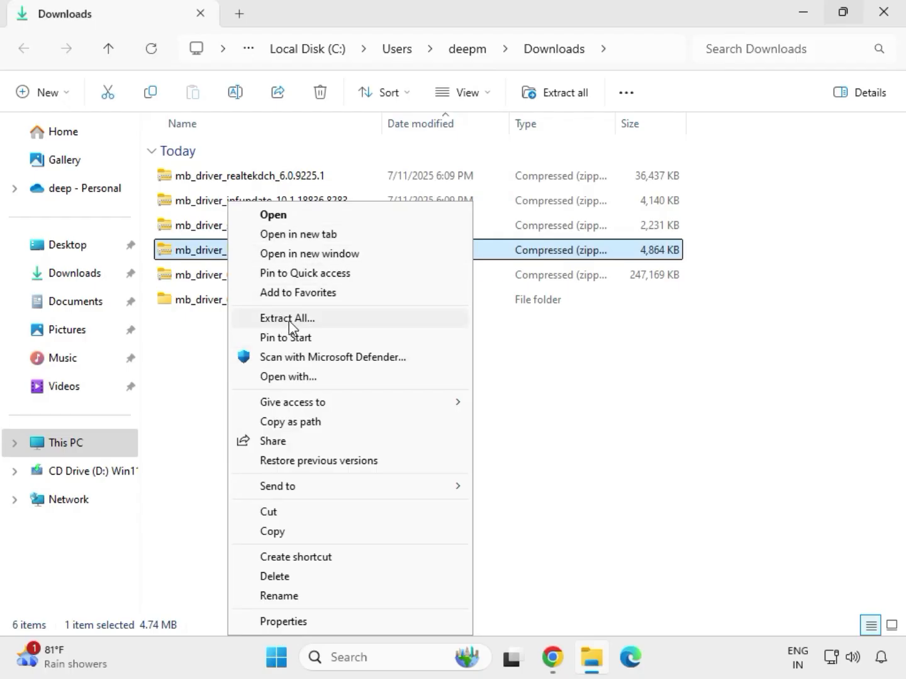
{"action": "left_click", "coordinate": [288, 319]}
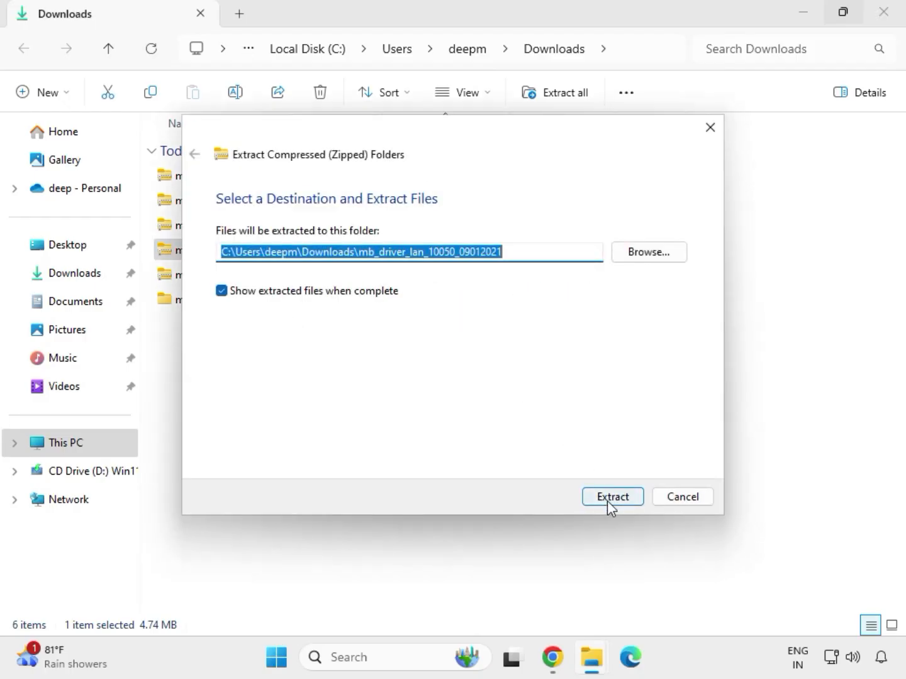
{"action": "left_click", "coordinate": [607, 501]}
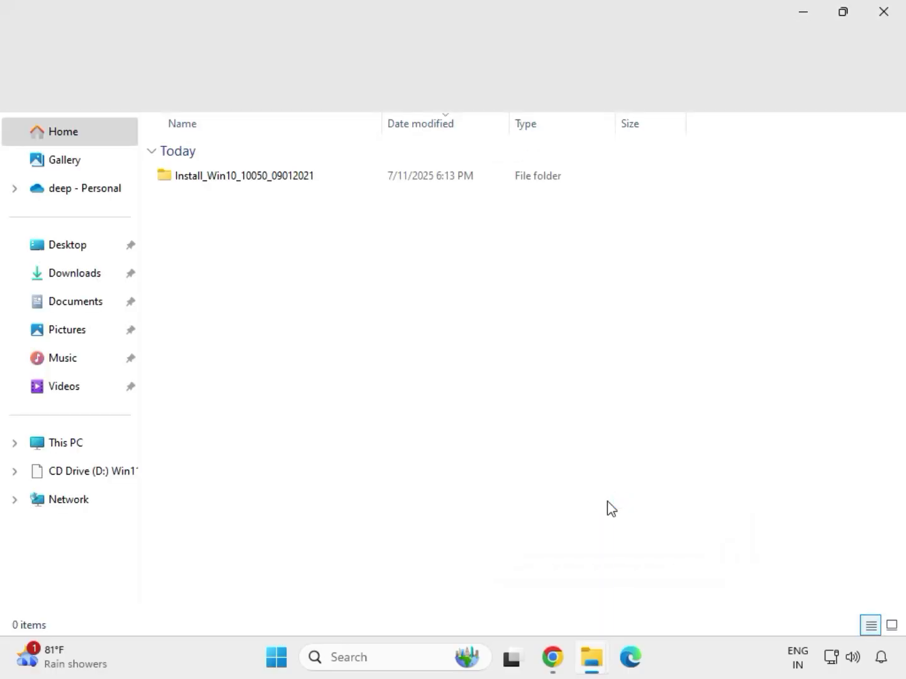
{"action": "left_click", "coordinate": [886, 14]}
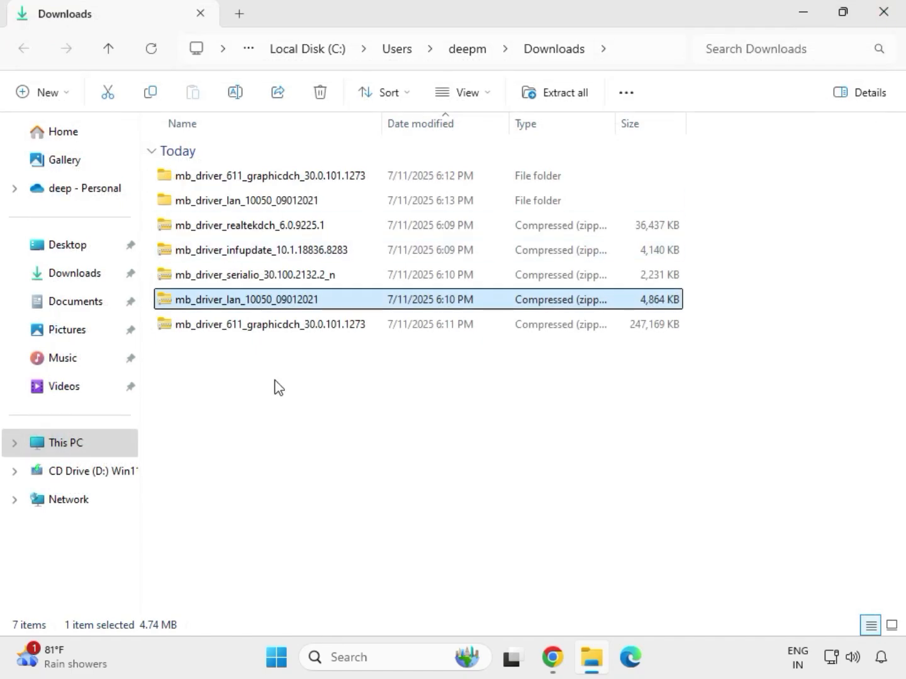
- Extract the mb_driver_serialio_30.100.2132.2_n archive to its default folder in Downloads and close the extracted folder's window
{"action": "left_click", "coordinate": [228, 284]}
{"action": "right_click", "coordinate": [226, 283]}
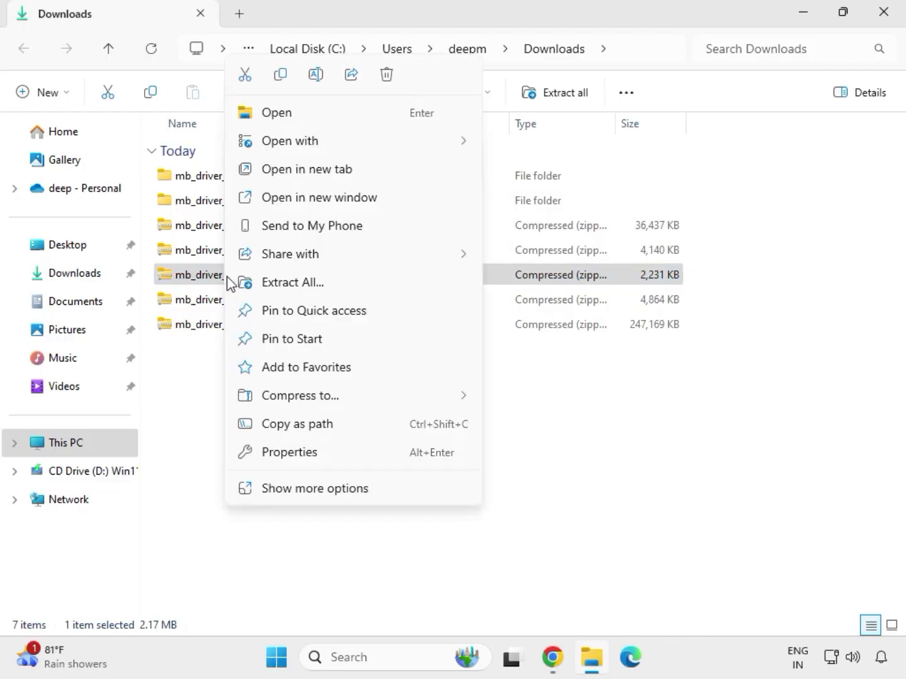
{"action": "left_click", "coordinate": [277, 285]}
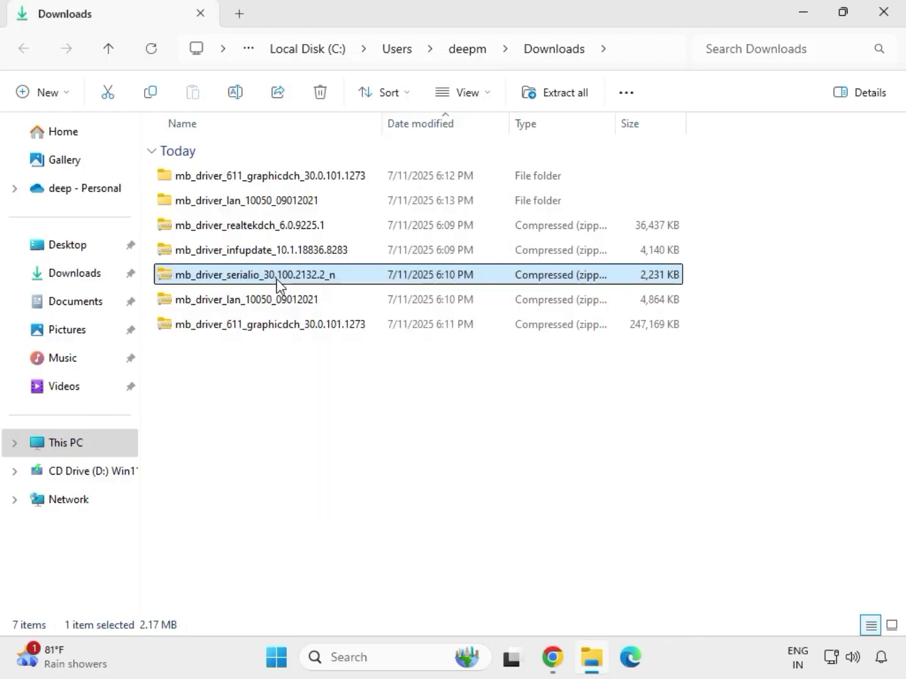
{"action": "left_click", "coordinate": [604, 495]}
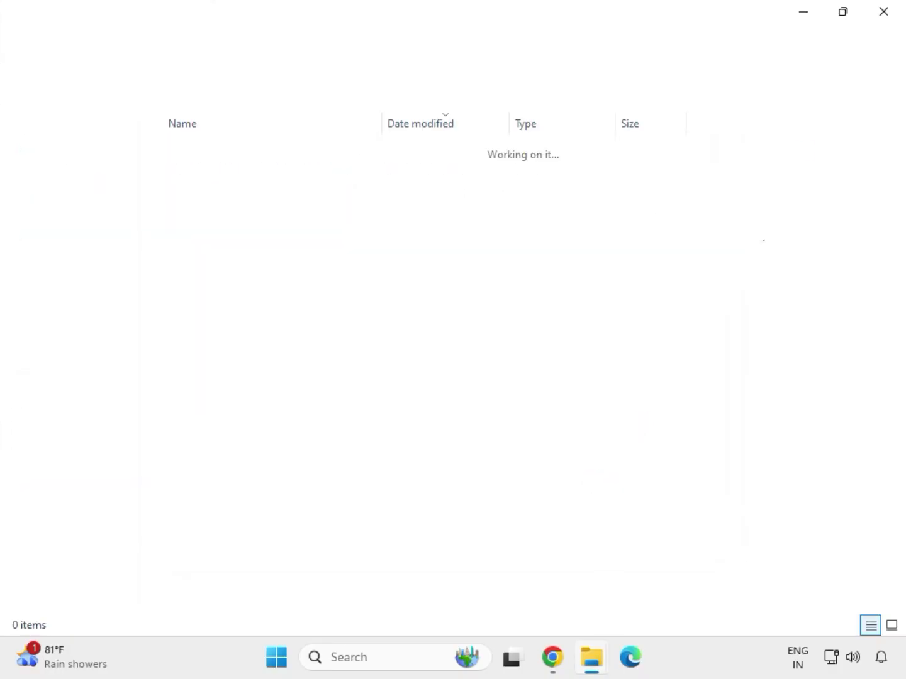
{"action": "left_click", "coordinate": [881, 11]}
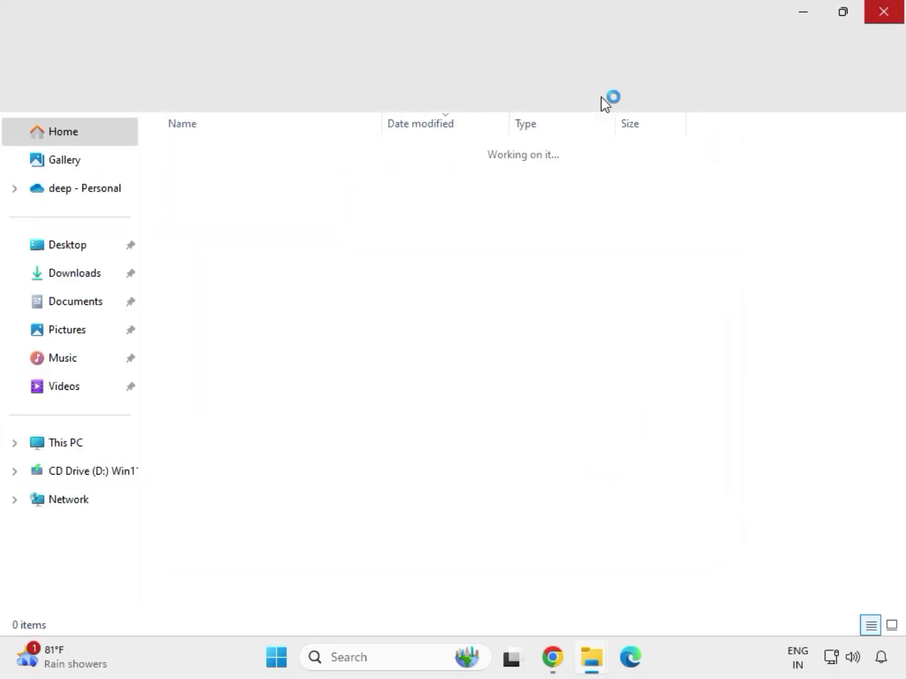
- Extract the mb_driver_infupdate_10.1.18836.8283 archive to its default folder in Downloads and close the extracted folder's window
{"action": "left_click", "coordinate": [234, 253]}
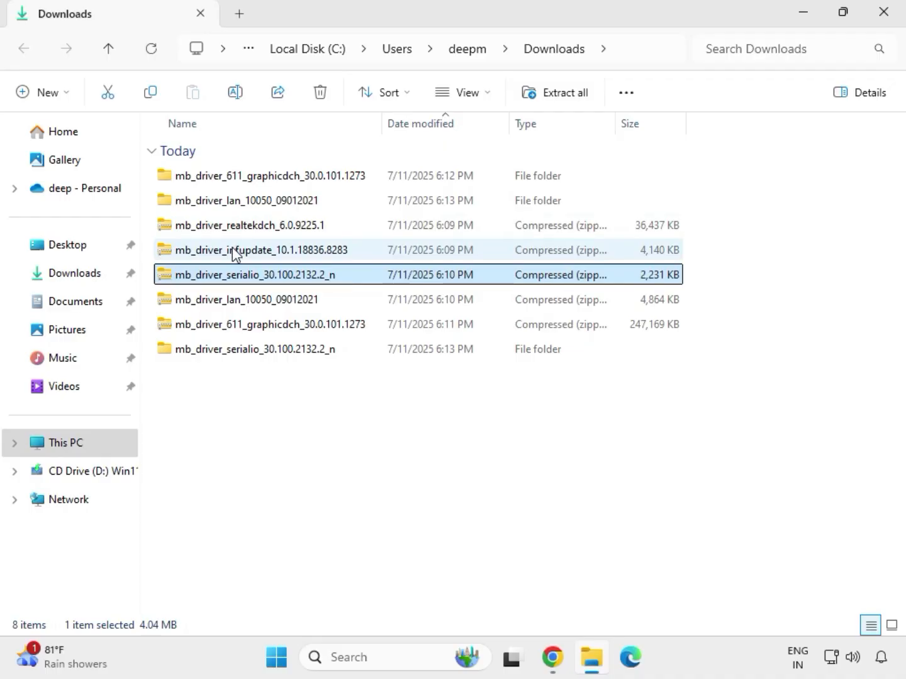
{"action": "right_click", "coordinate": [234, 253]}
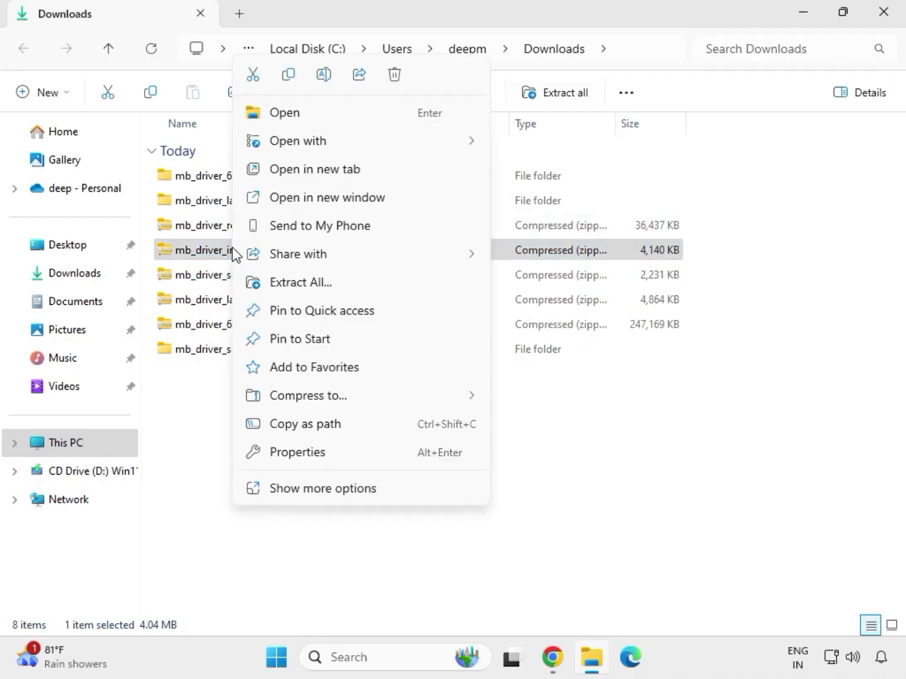
{"action": "left_click", "coordinate": [317, 282]}
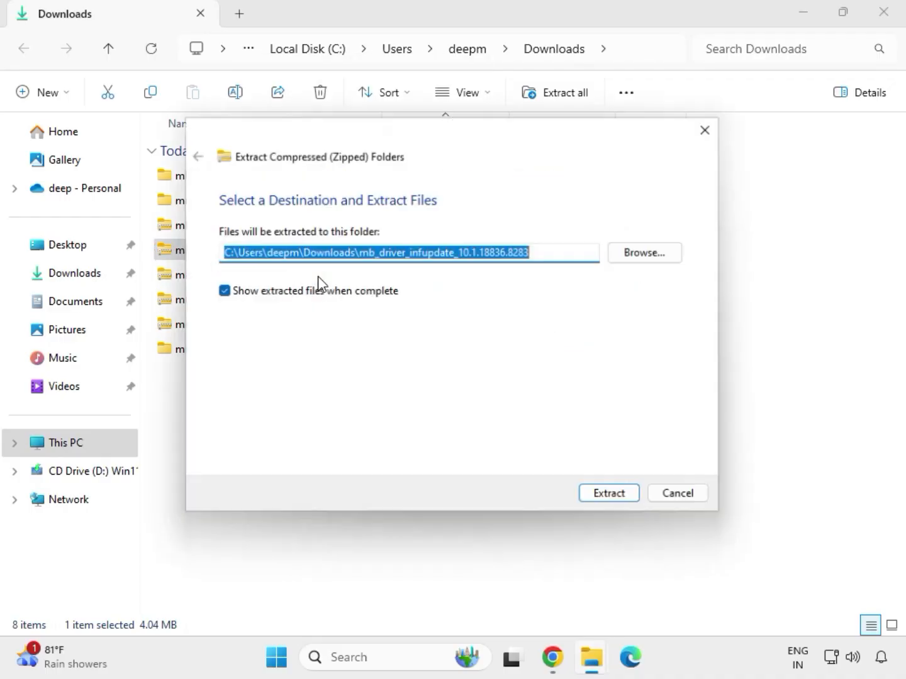
{"action": "left_click", "coordinate": [601, 498]}
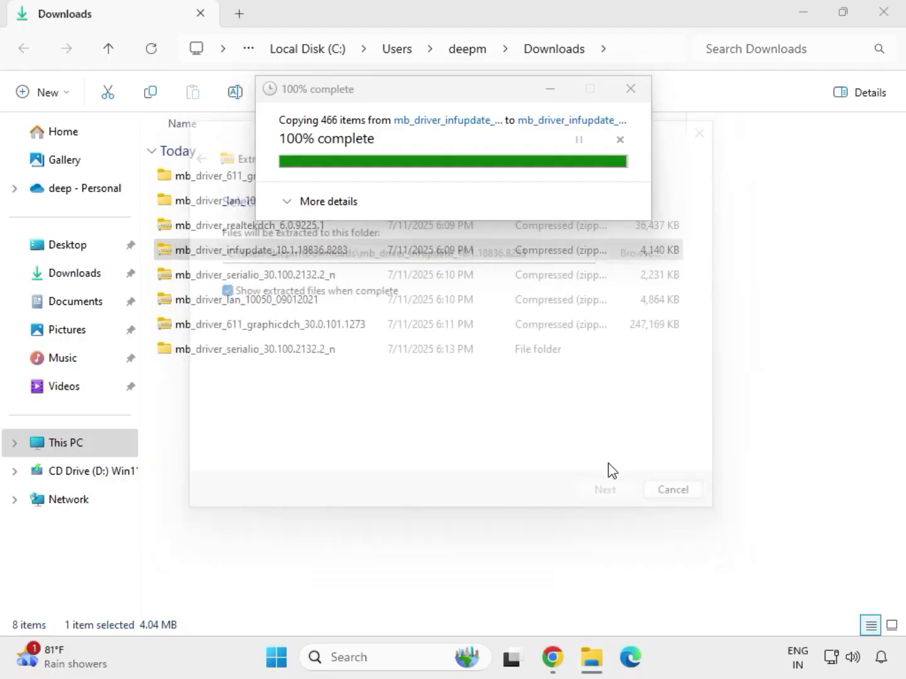
{"action": "left_click", "coordinate": [883, 12]}
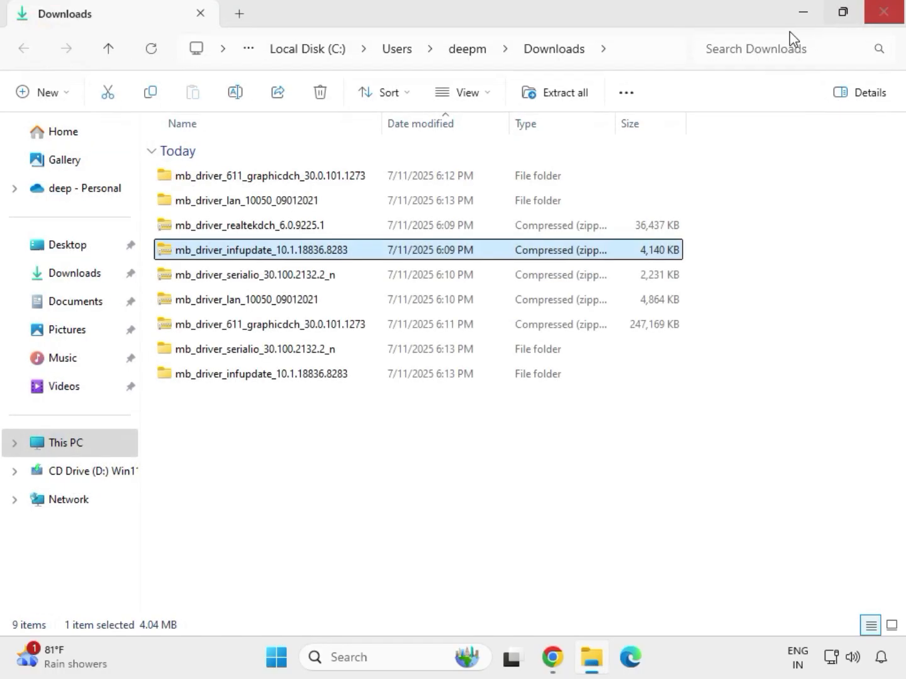
- Extract the mb_driver_realtekdch_6.0.9225.1 archive to its default folder in Downloads and close the extracted folder's window
{"action": "left_click", "coordinate": [244, 227]}
{"action": "right_click", "coordinate": [244, 227]}
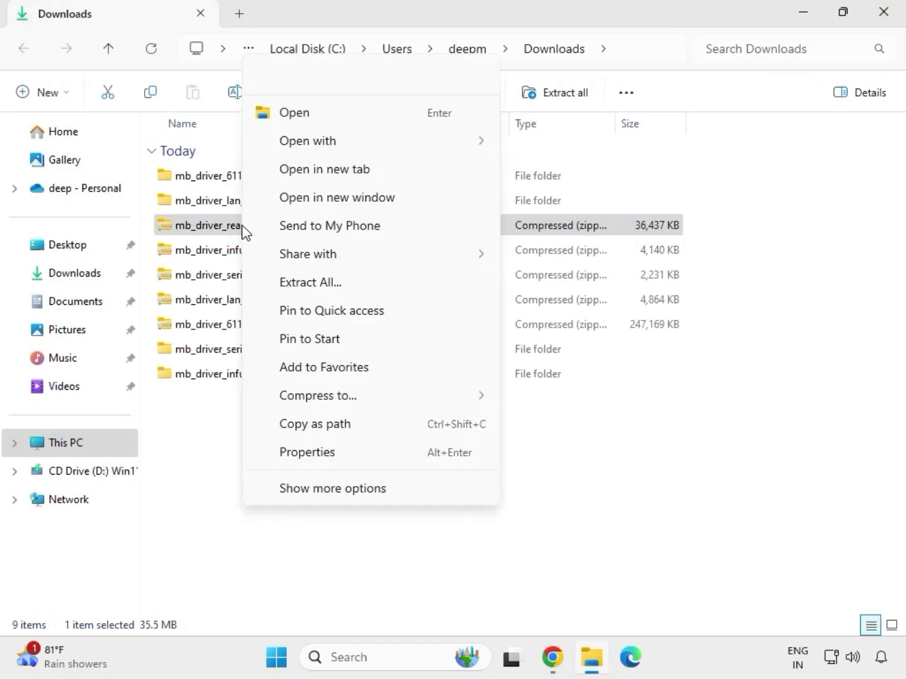
{"action": "left_click", "coordinate": [298, 283]}
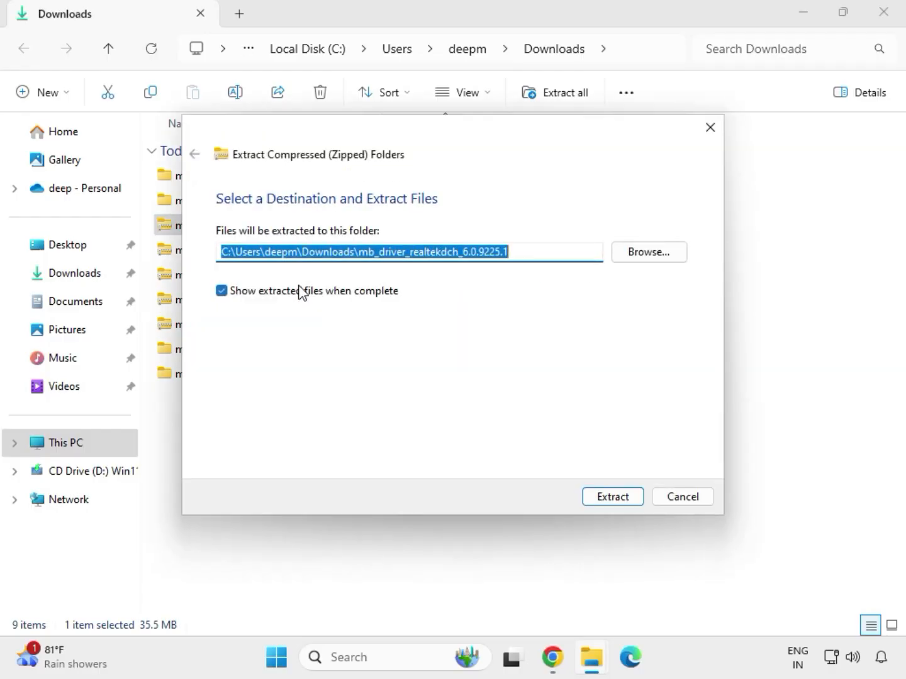
{"action": "left_click", "coordinate": [592, 496]}
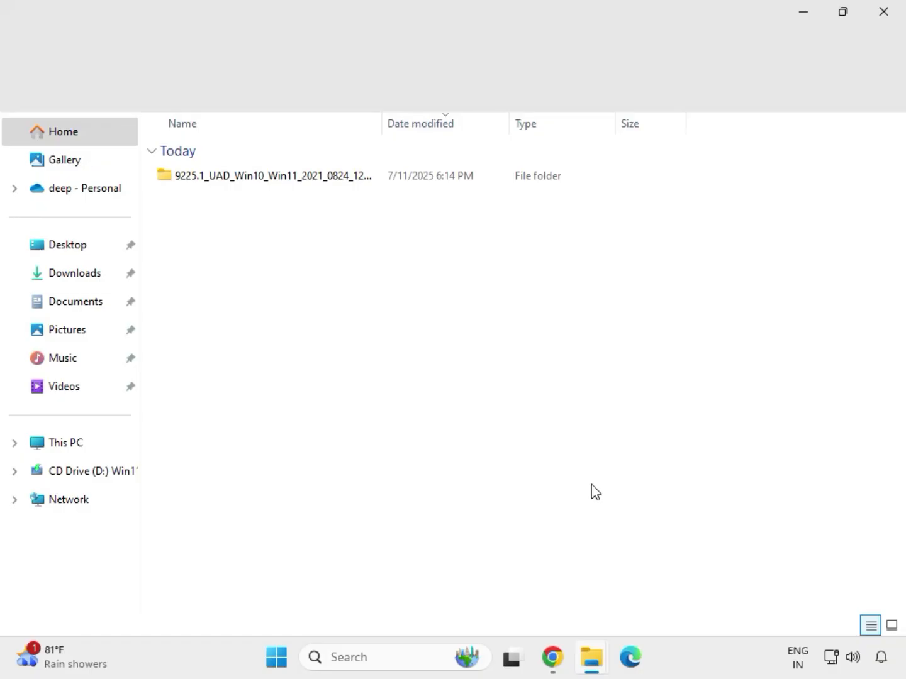
{"action": "left_click", "coordinate": [886, 24]}
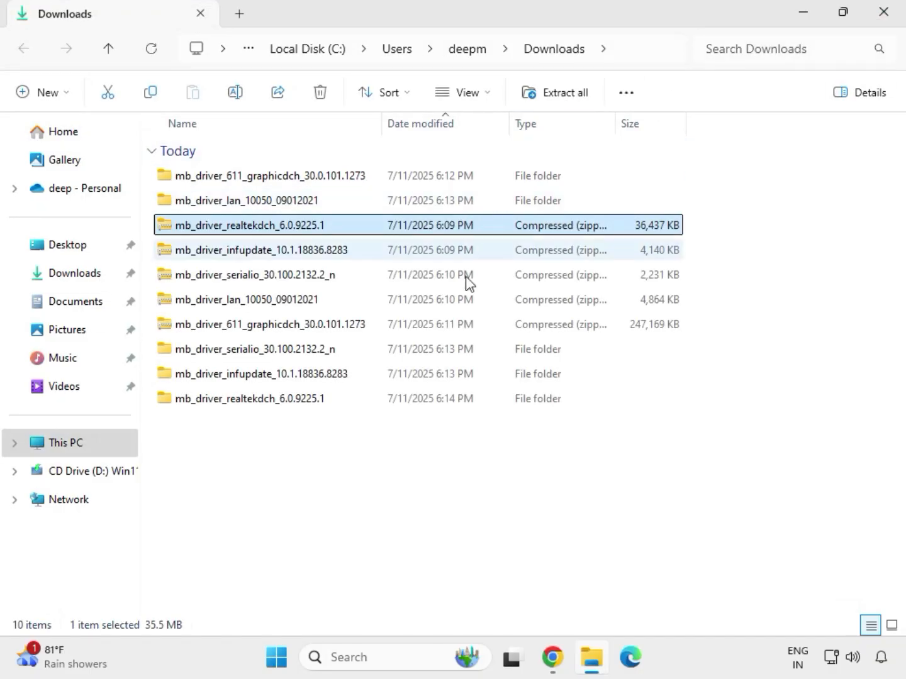
- Refresh the Downloads folder listing and select the five extracted driver folders
{"action": "left_click", "coordinate": [432, 503]}
{"action": "right_click", "coordinate": [402, 465]}
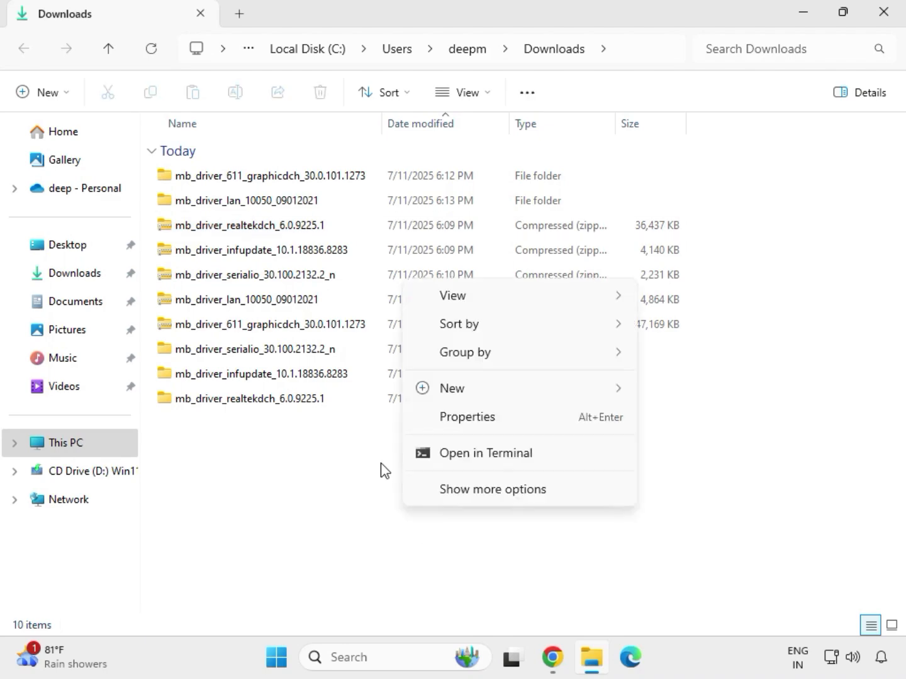
{"action": "left_click", "coordinate": [381, 464]}
{"action": "right_click", "coordinate": [381, 464]}
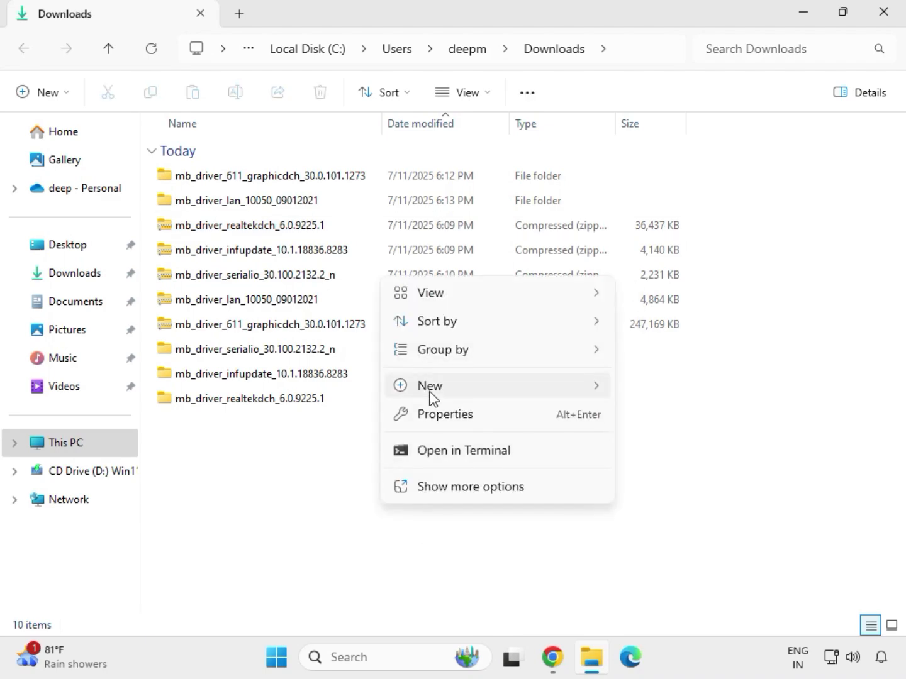
{"action": "left_click", "coordinate": [362, 448]}
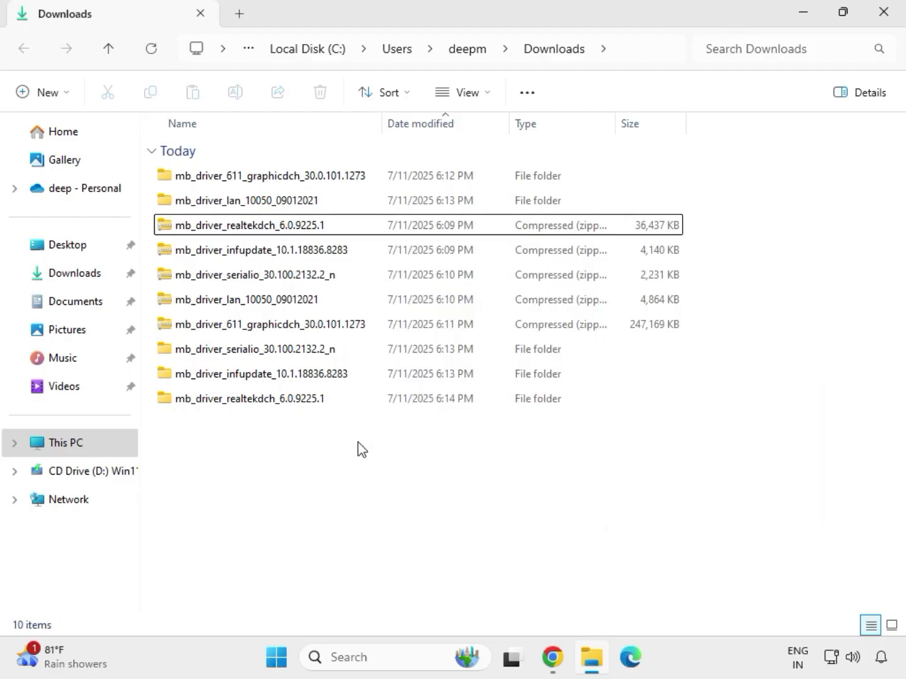
{"action": "right_click", "coordinate": [362, 448]}
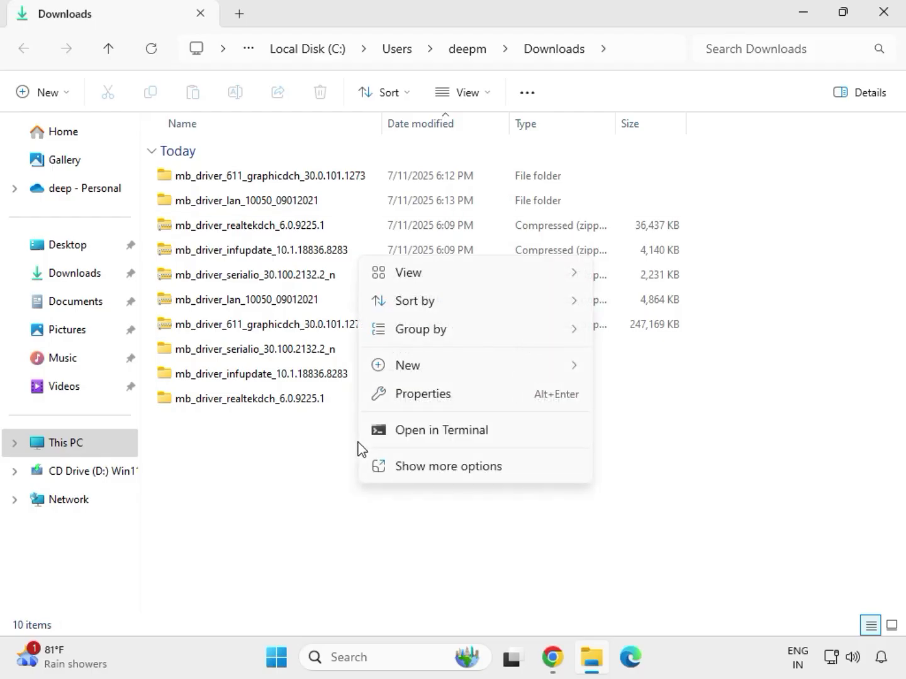
{"action": "left_click", "coordinate": [411, 467]}
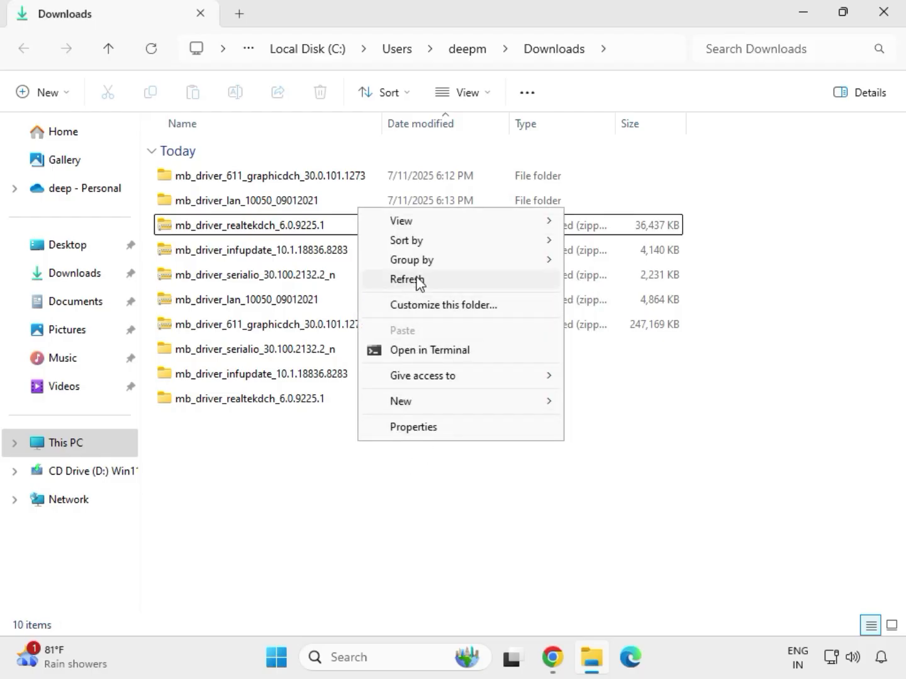
{"action": "left_click", "coordinate": [416, 280]}
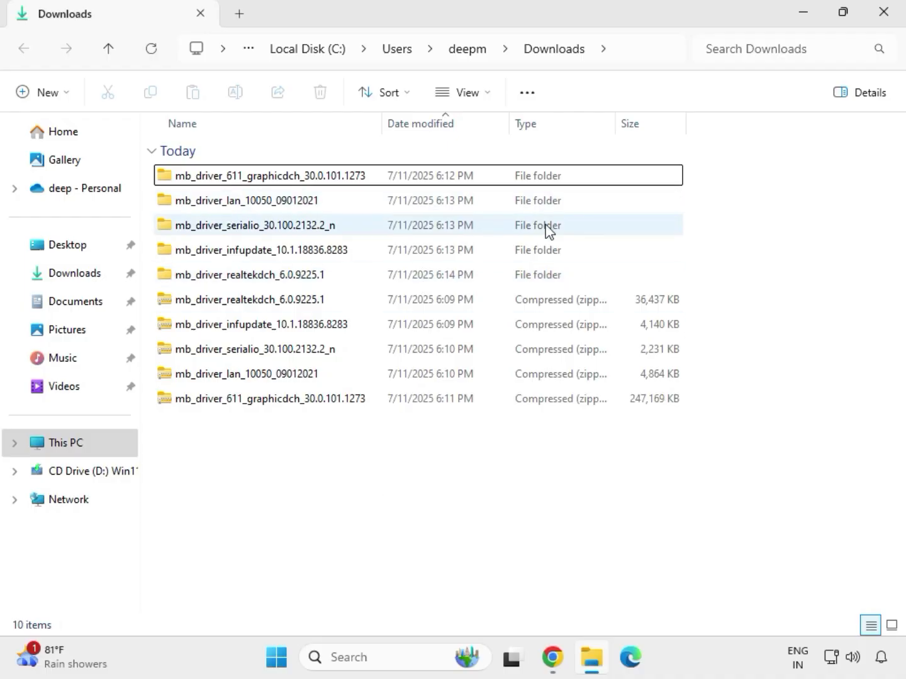
{"action": "left_click_drag", "start_coordinate": [698, 287], "coordinate": [450, 183]}
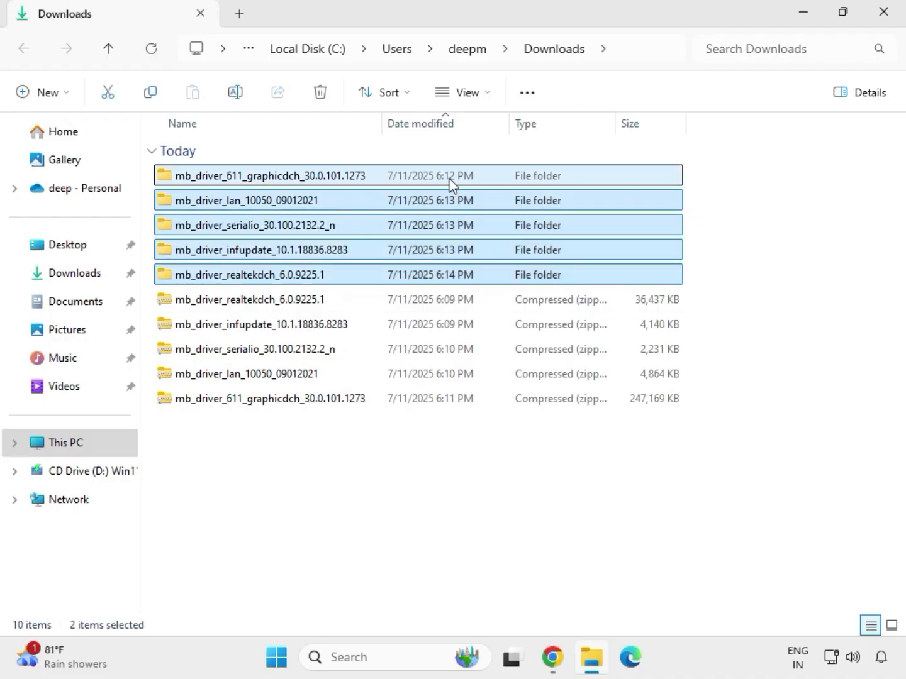
- Run mb_driver_611_graphicdch_30.0.101.1273 from its extracted folder as administrator, allowing it to make changes, and close the folder window
{"action": "left_click", "coordinate": [267, 181]}
{"action": "double_click", "coordinate": [293, 178]}
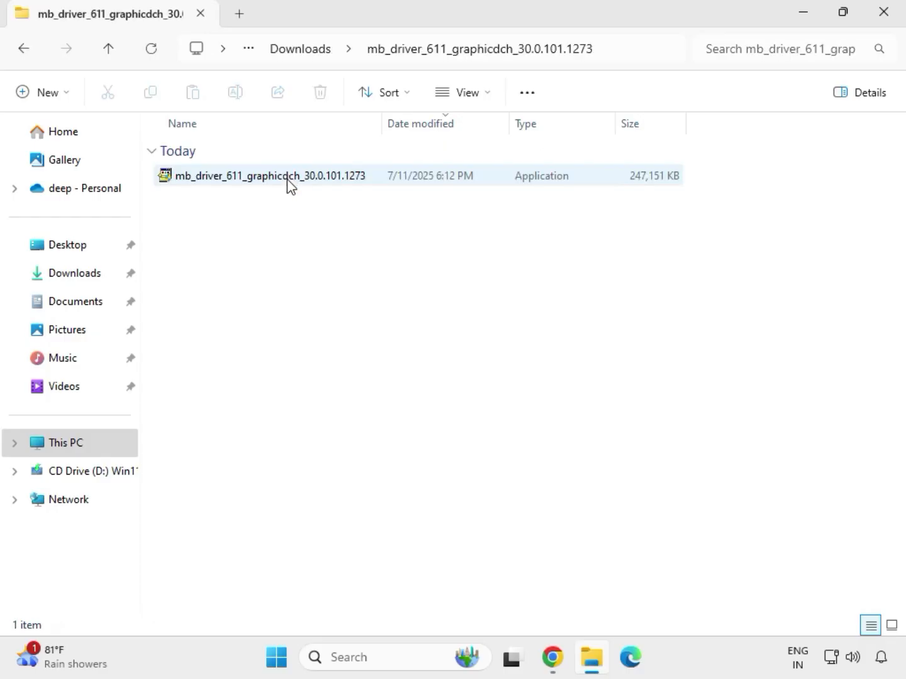
{"action": "left_click", "coordinate": [252, 181]}
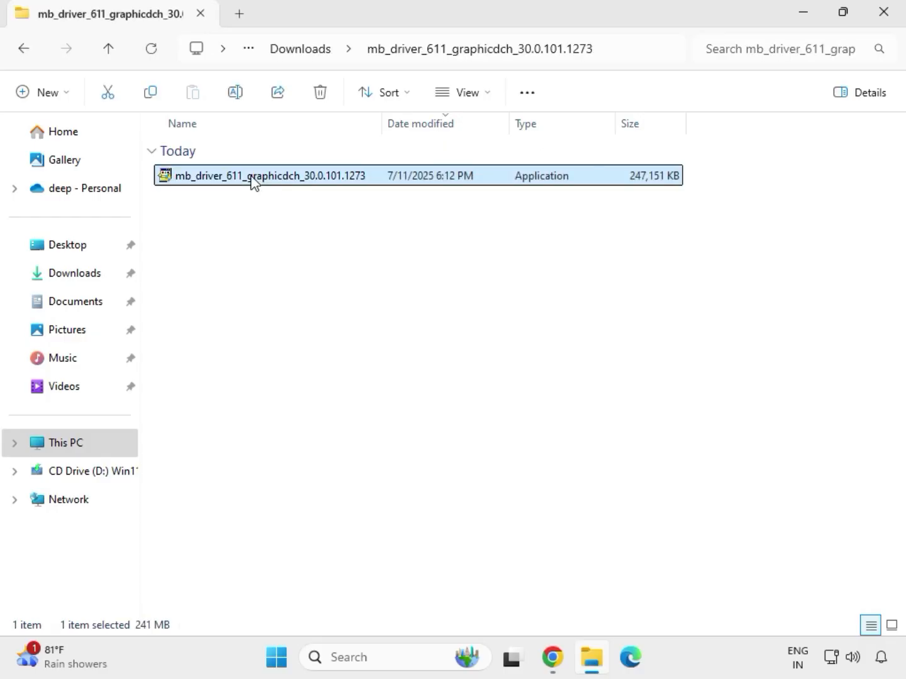
{"action": "right_click", "coordinate": [276, 214]}
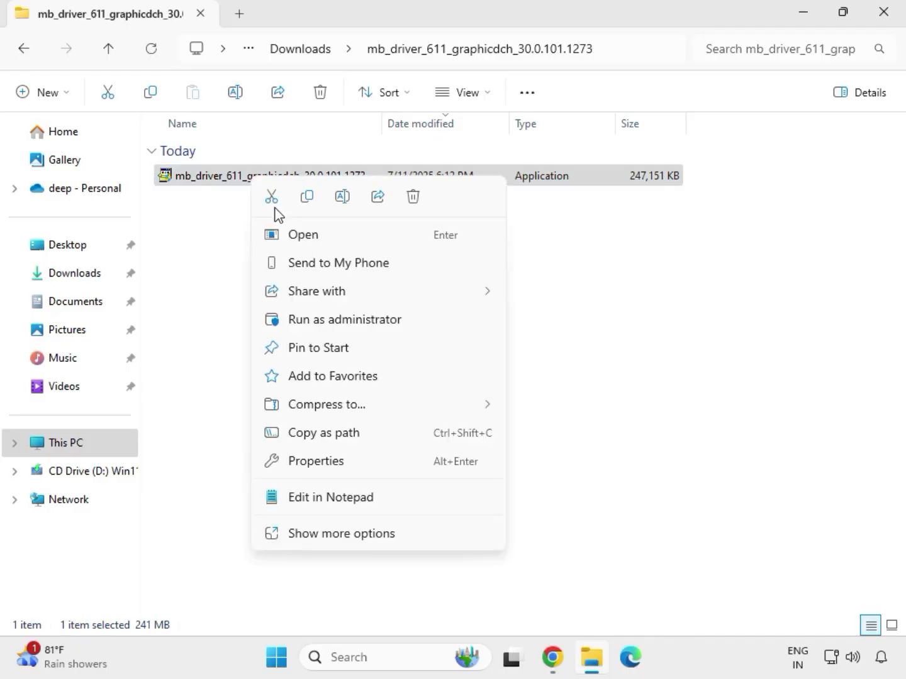
{"action": "left_click", "coordinate": [331, 319]}
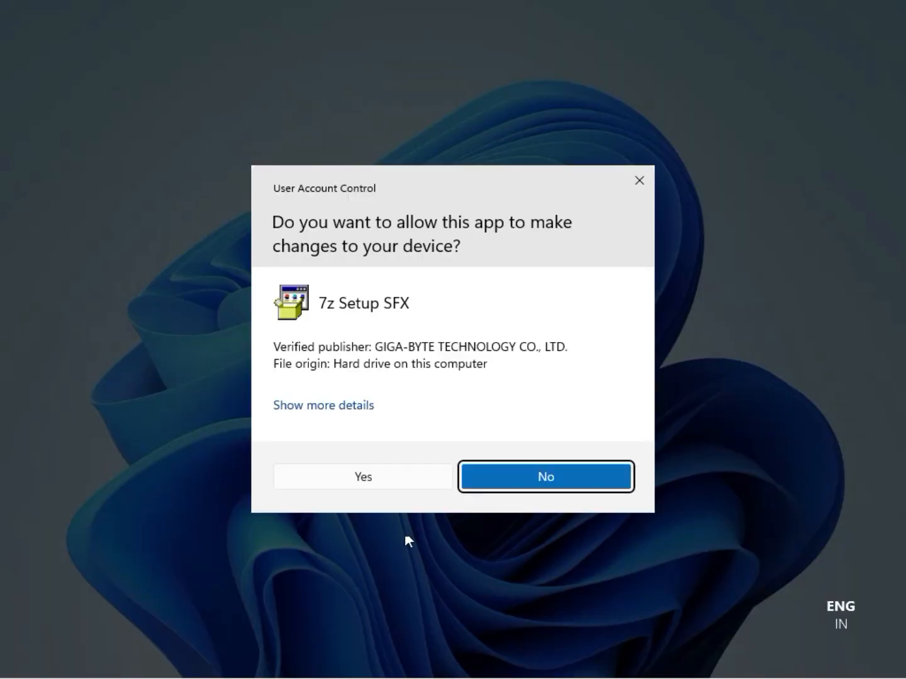
{"action": "left_click", "coordinate": [378, 477]}
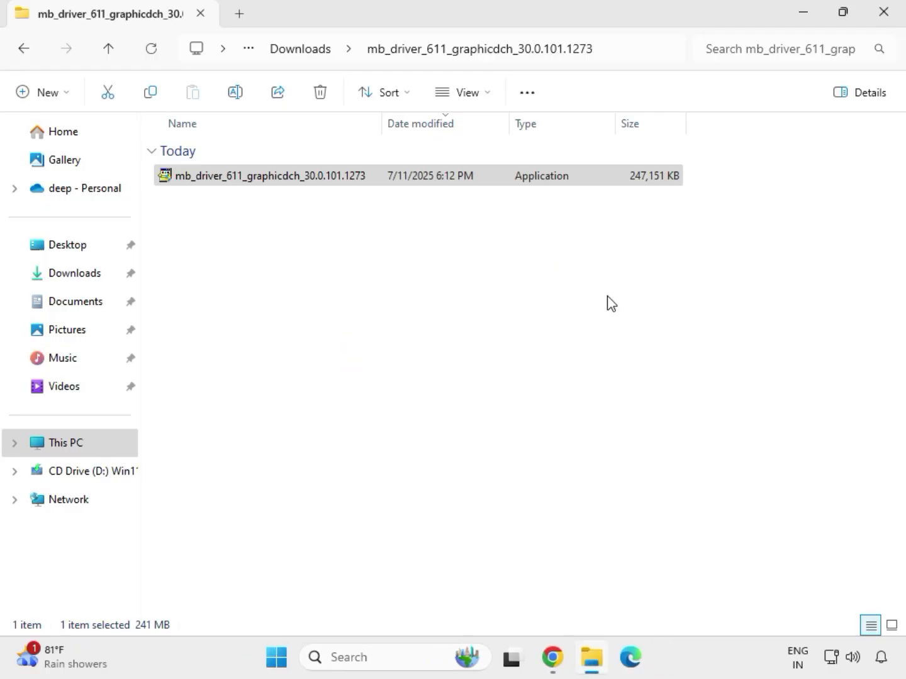
{"action": "left_click", "coordinate": [890, 16]}
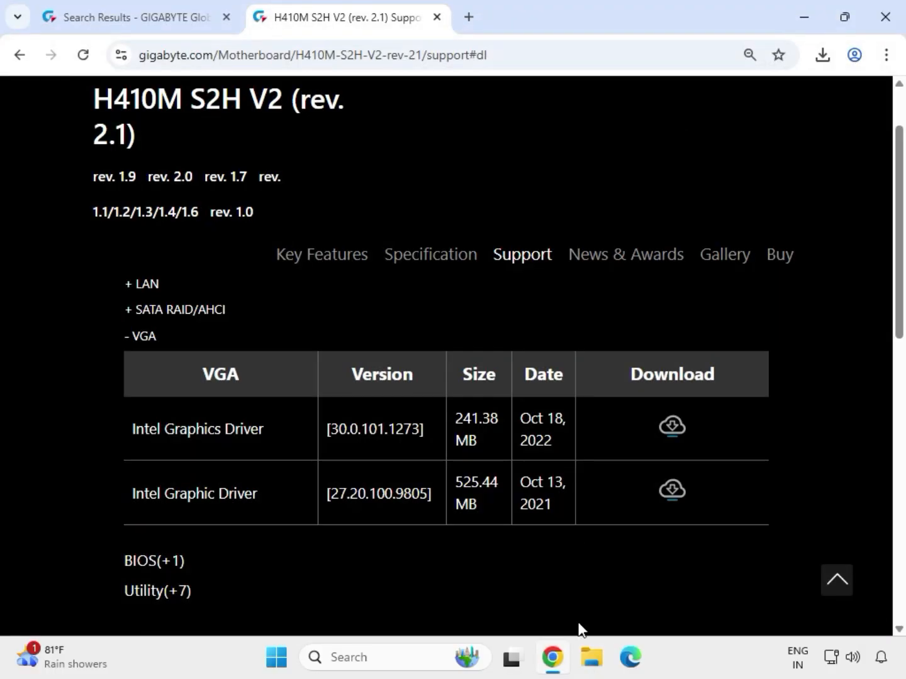
- Open the Downloads folder and run Install_Win10_10050_09012021 from the extracted mb_driver_lan_10050_09012021 folder, allowing it to make changes
{"action": "left_click", "coordinate": [594, 668]}
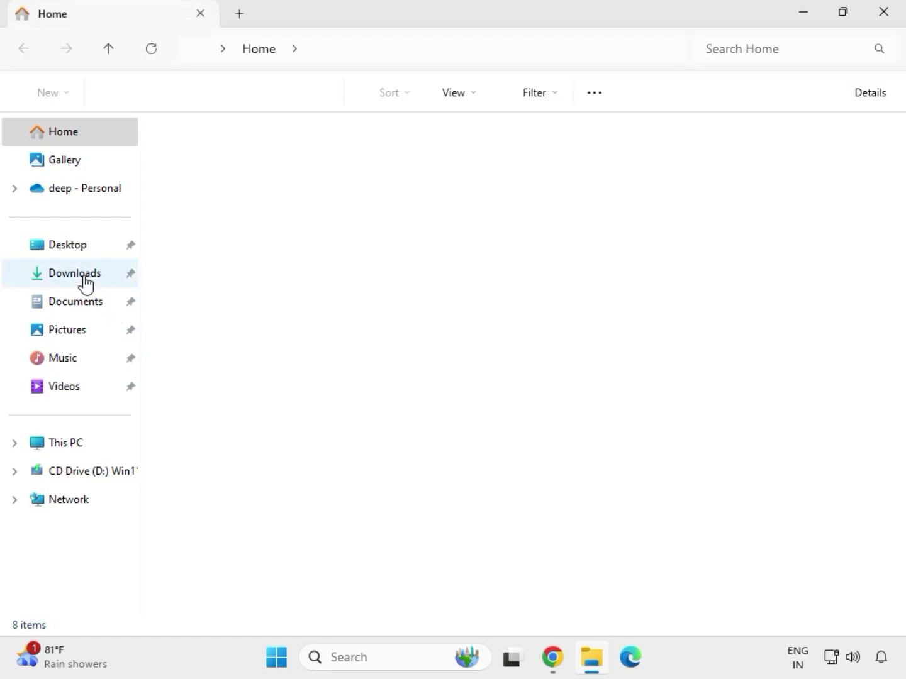
{"action": "left_click", "coordinate": [83, 276]}
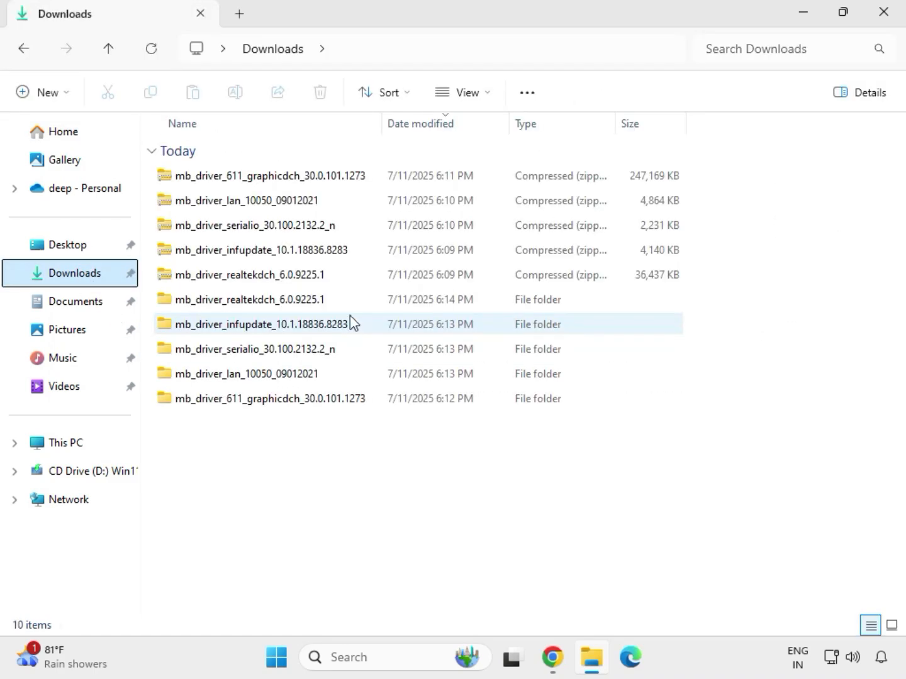
{"action": "left_click", "coordinate": [256, 302]}
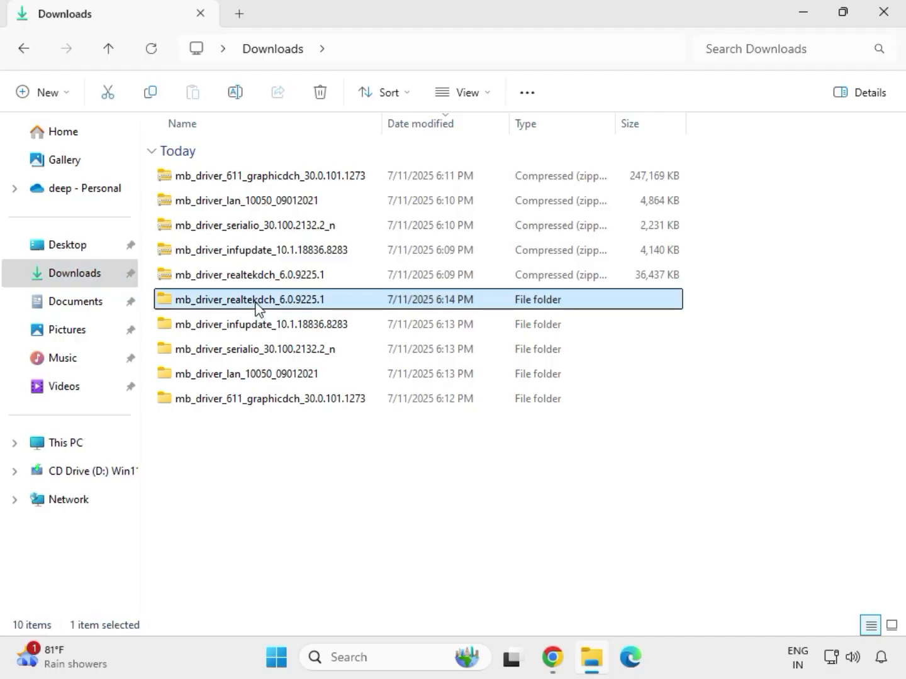
{"action": "left_click", "coordinate": [293, 402]}
{"action": "left_click", "coordinate": [286, 376]}
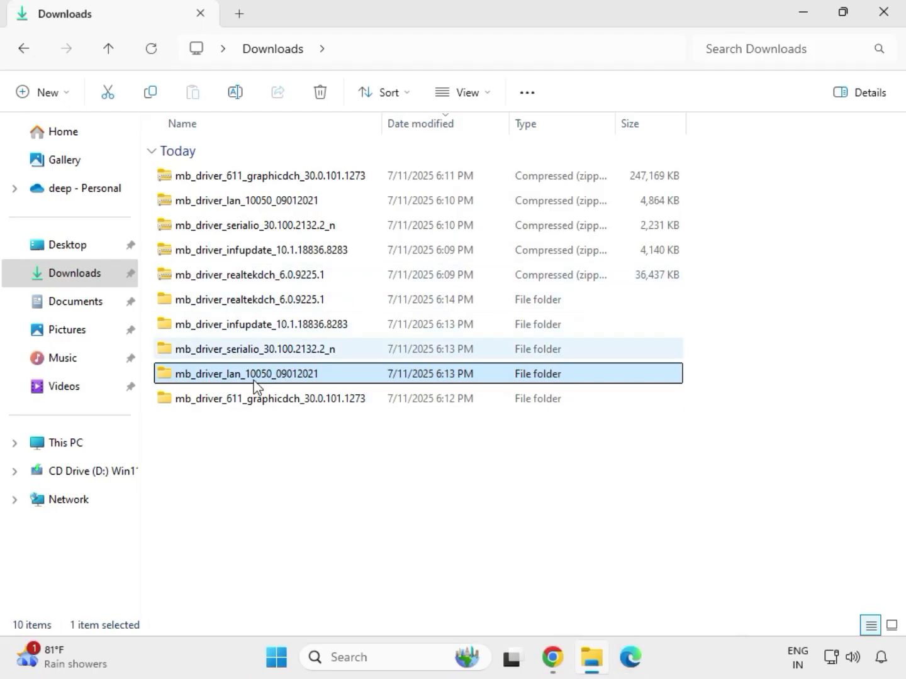
{"action": "double_click", "coordinate": [284, 380]}
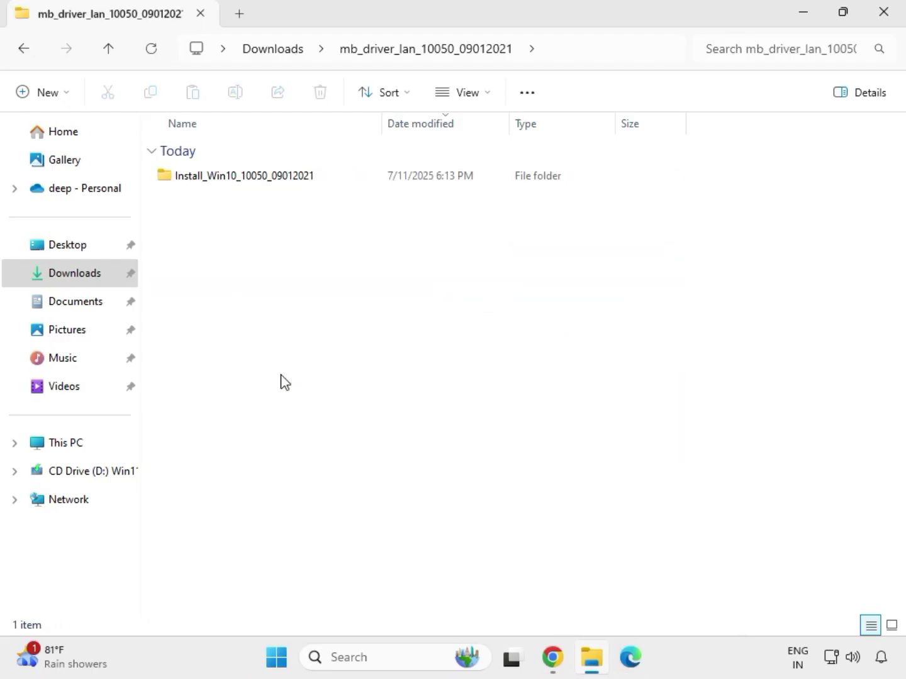
{"action": "double_click", "coordinate": [226, 182]}
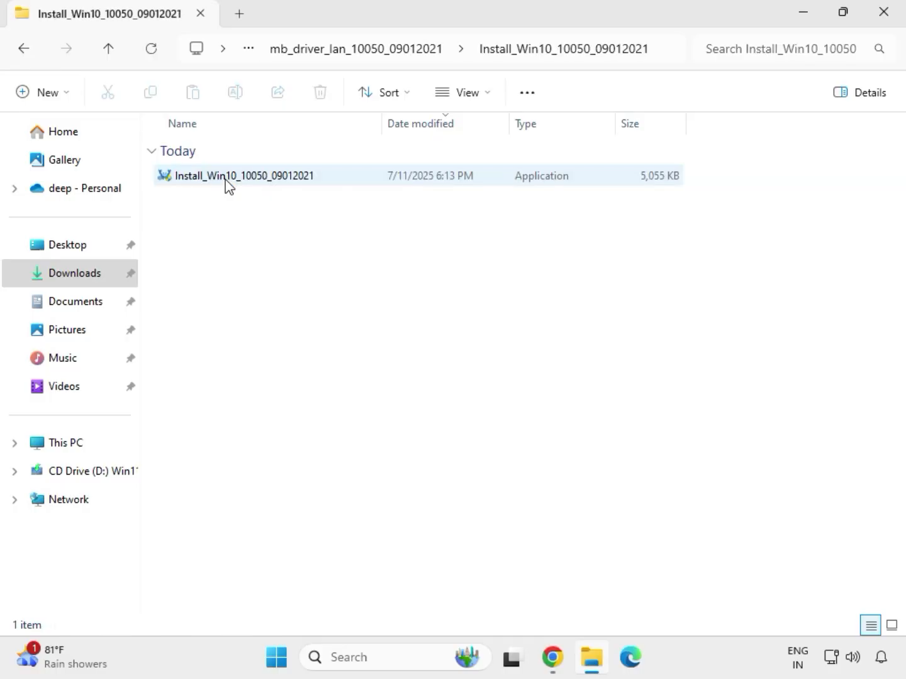
{"action": "left_click", "coordinate": [226, 179]}
{"action": "double_click", "coordinate": [226, 179]}
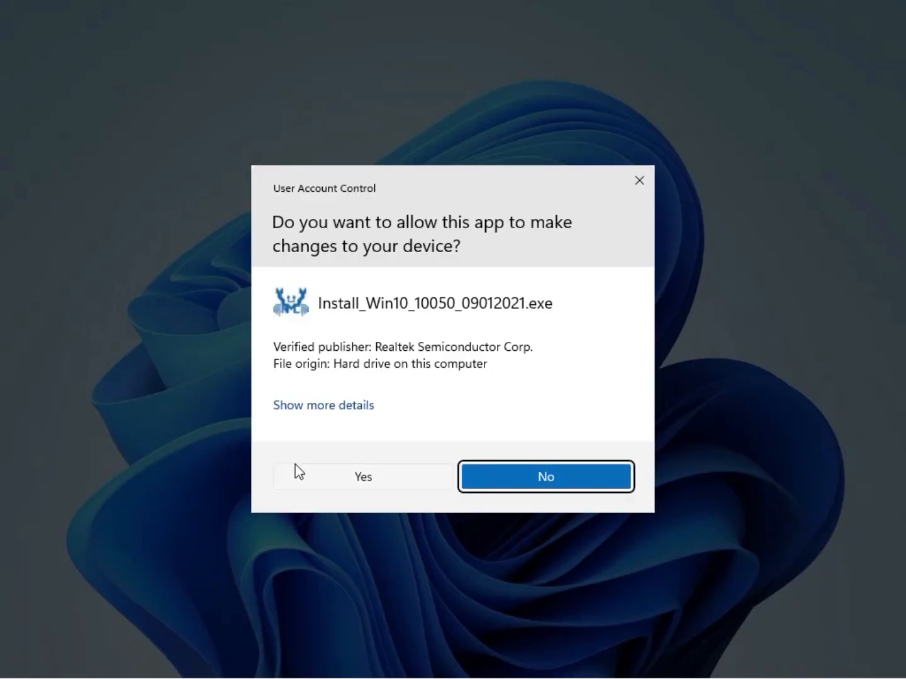
{"action": "left_click", "coordinate": [352, 476]}
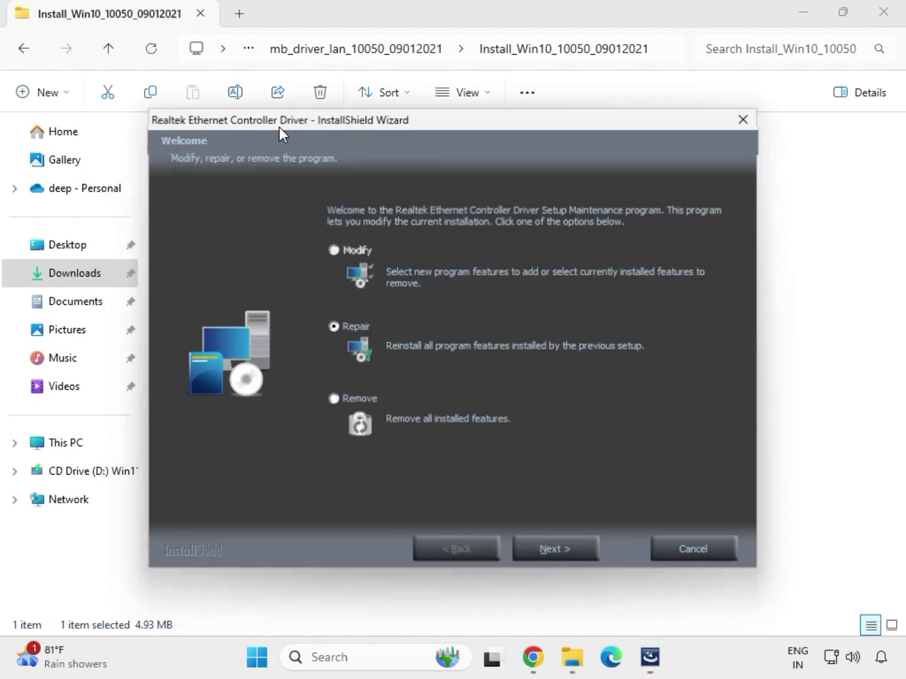
- Repair the Realtek Ethernet Controller Driver with the setup wizard, finish it and return to the Downloads folder
{"action": "left_click", "coordinate": [578, 552]}
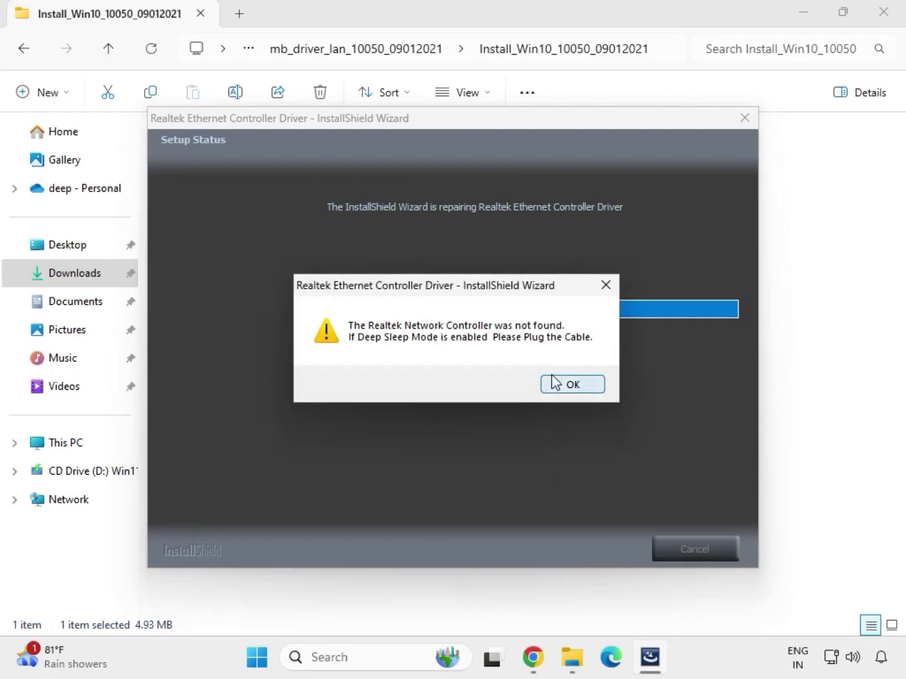
{"action": "left_click", "coordinate": [552, 381]}
{"action": "left_click", "coordinate": [558, 549]}
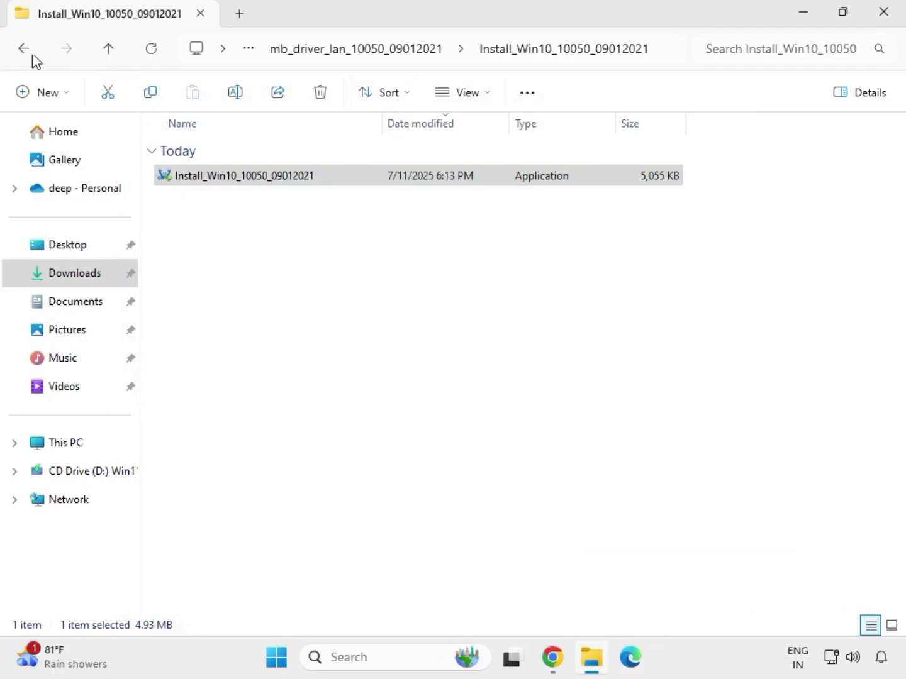
{"action": "left_click", "coordinate": [29, 55]}
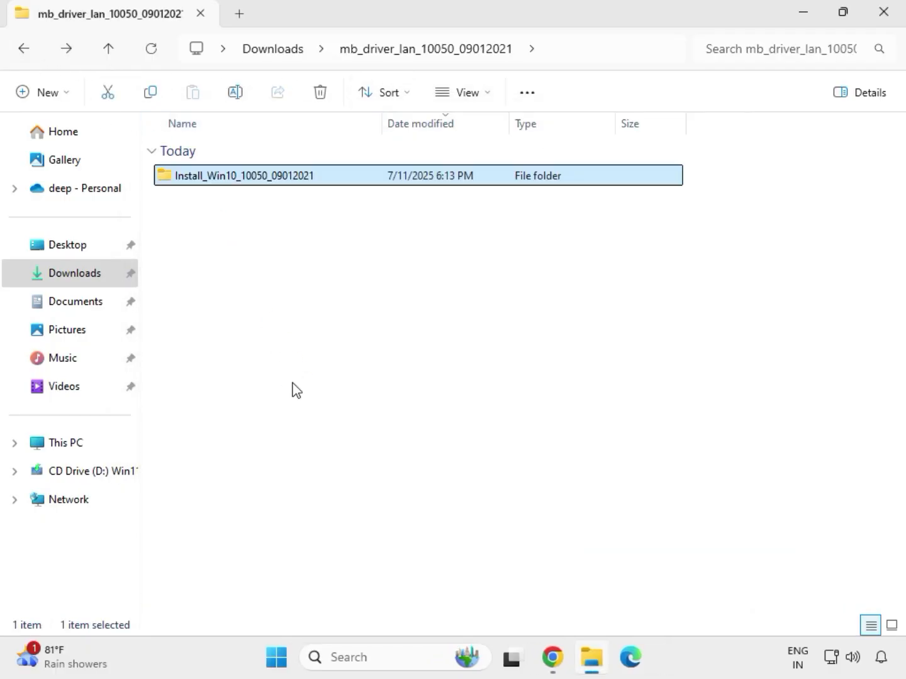
{"action": "left_click", "coordinate": [19, 49]}
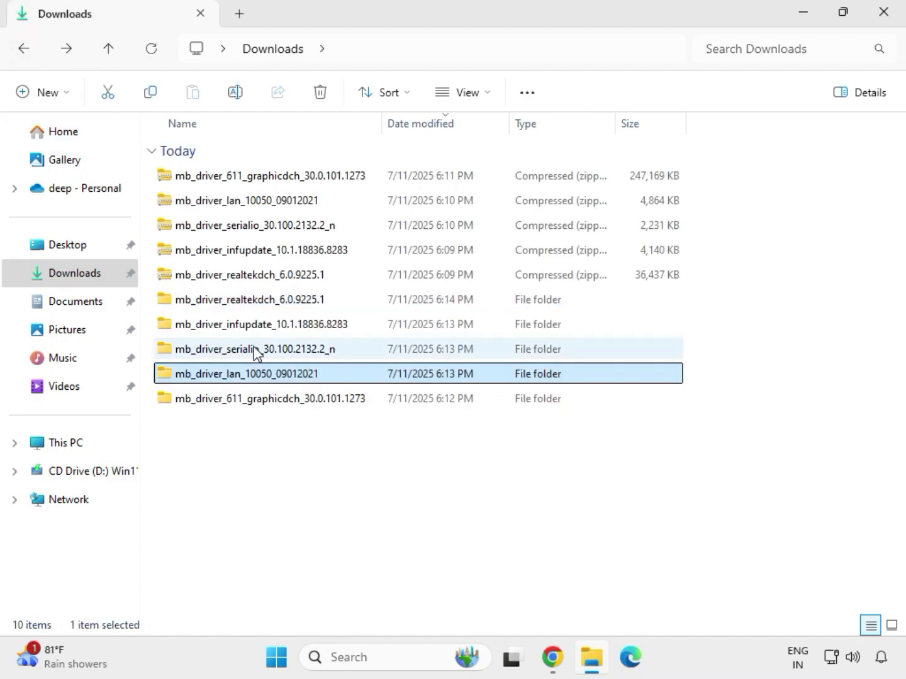
- Try to install Intel Serial IO by running SetupSerialIO as administrator from the extracted mb_driver_serialio_30.100.2132.2_n folder, and return to Downloads
{"action": "double_click", "coordinate": [255, 351]}
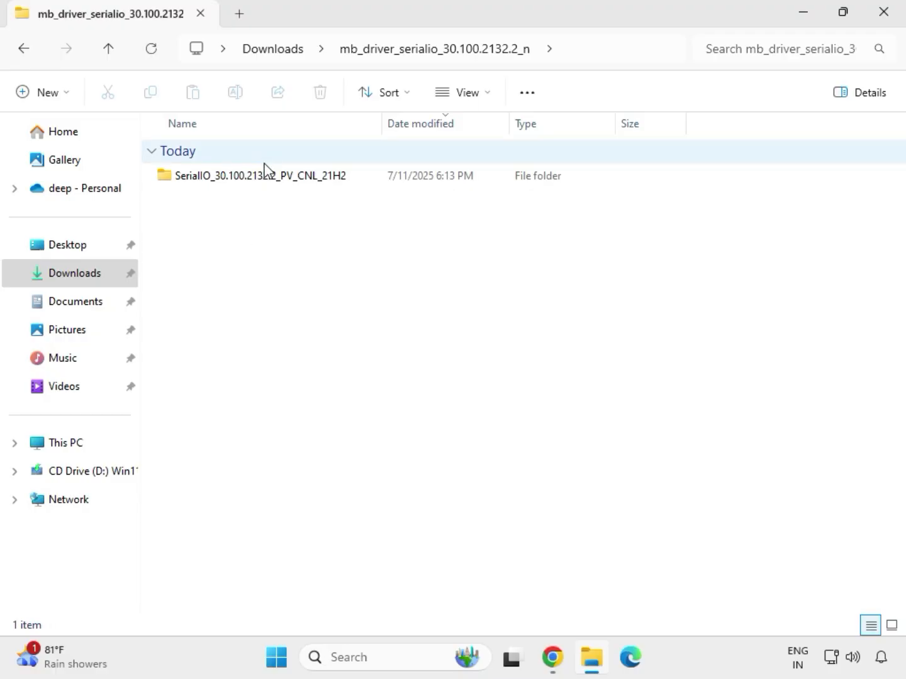
{"action": "double_click", "coordinate": [270, 175]}
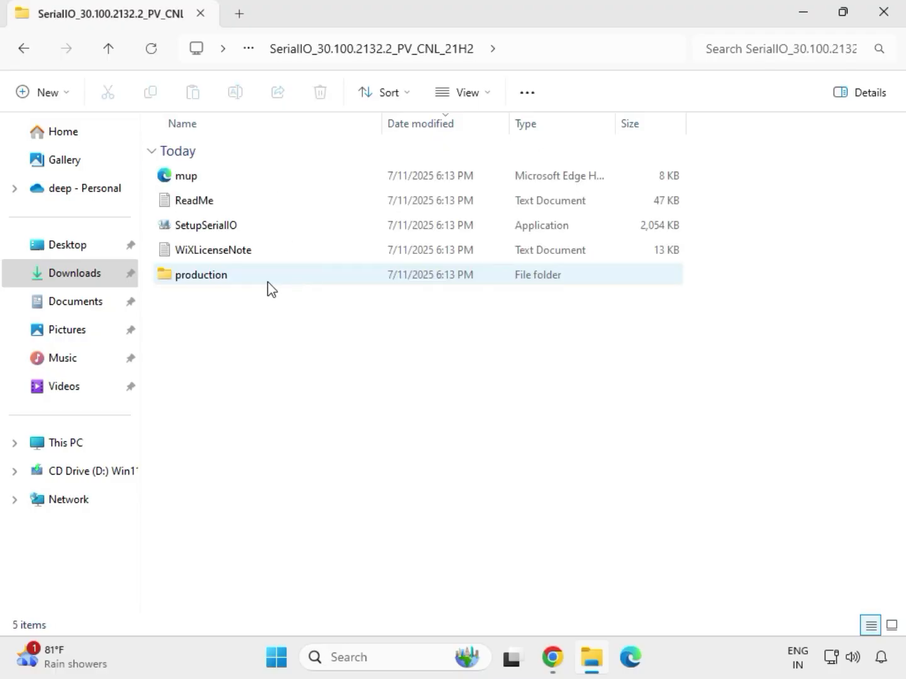
{"action": "left_click", "coordinate": [227, 230]}
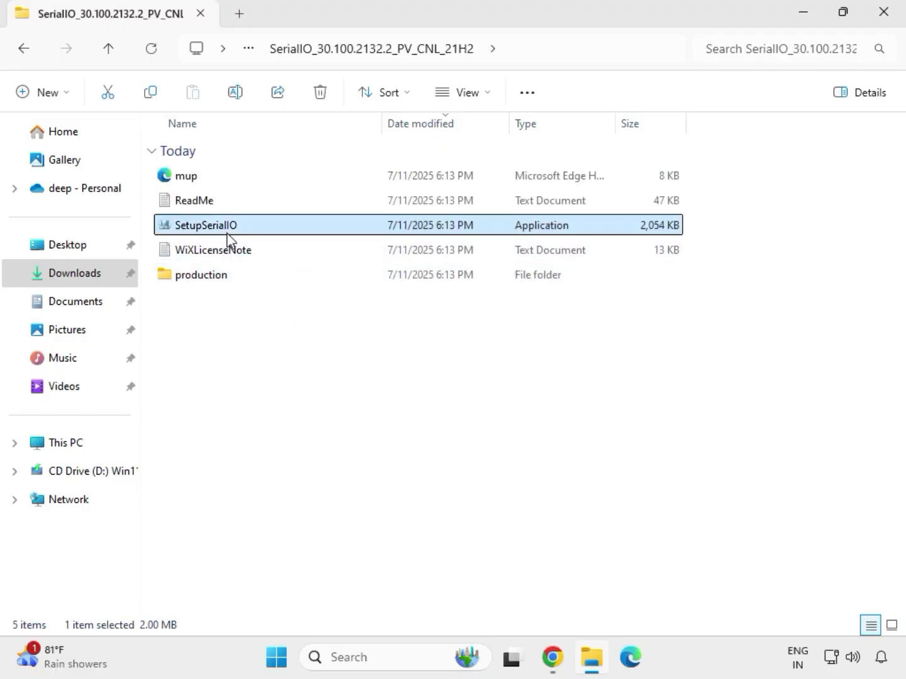
{"action": "right_click", "coordinate": [228, 232]}
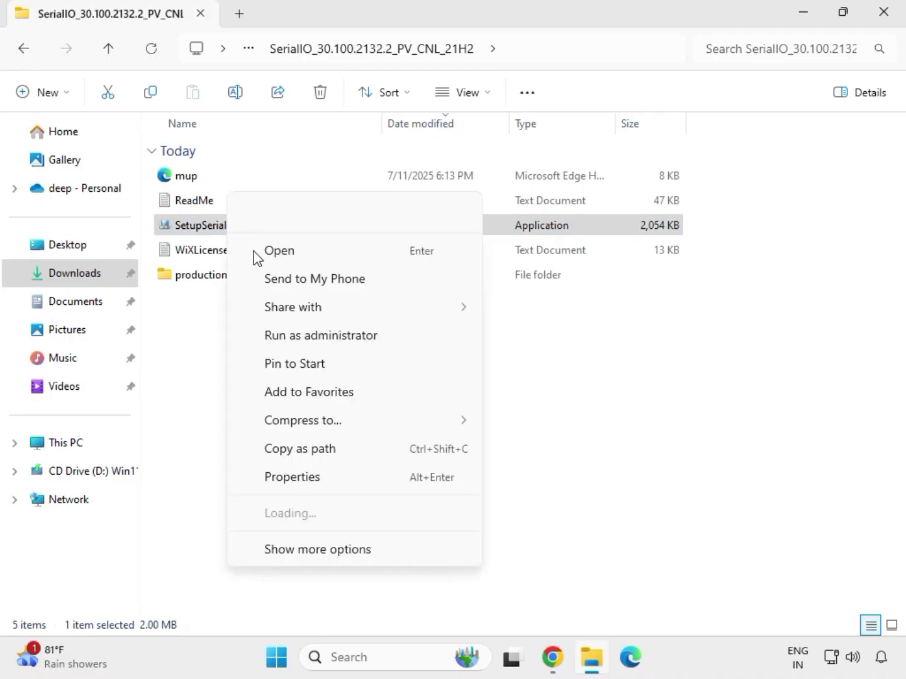
{"action": "left_click", "coordinate": [314, 335]}
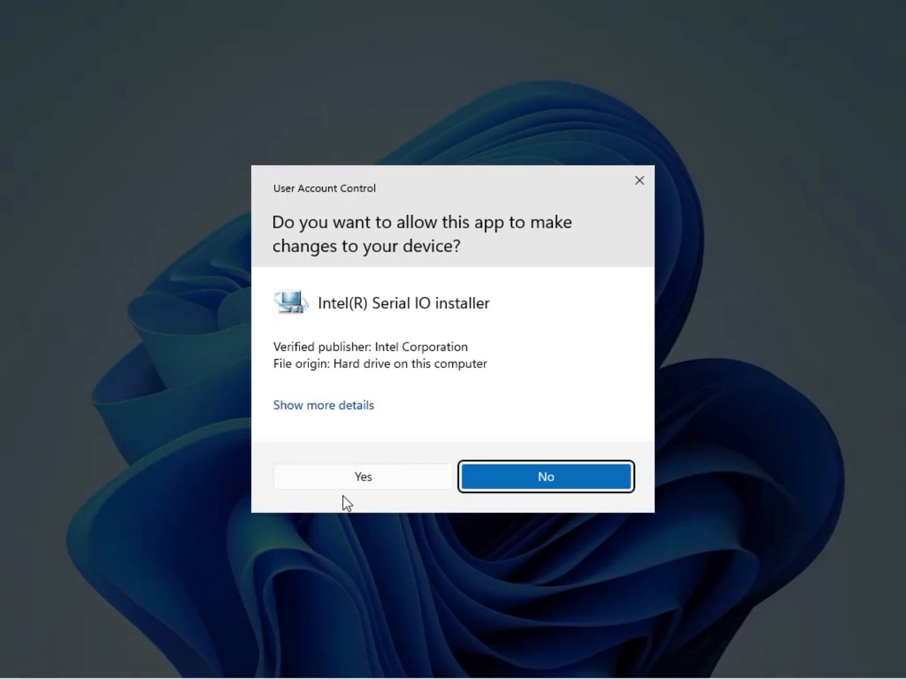
{"action": "left_click", "coordinate": [357, 476]}
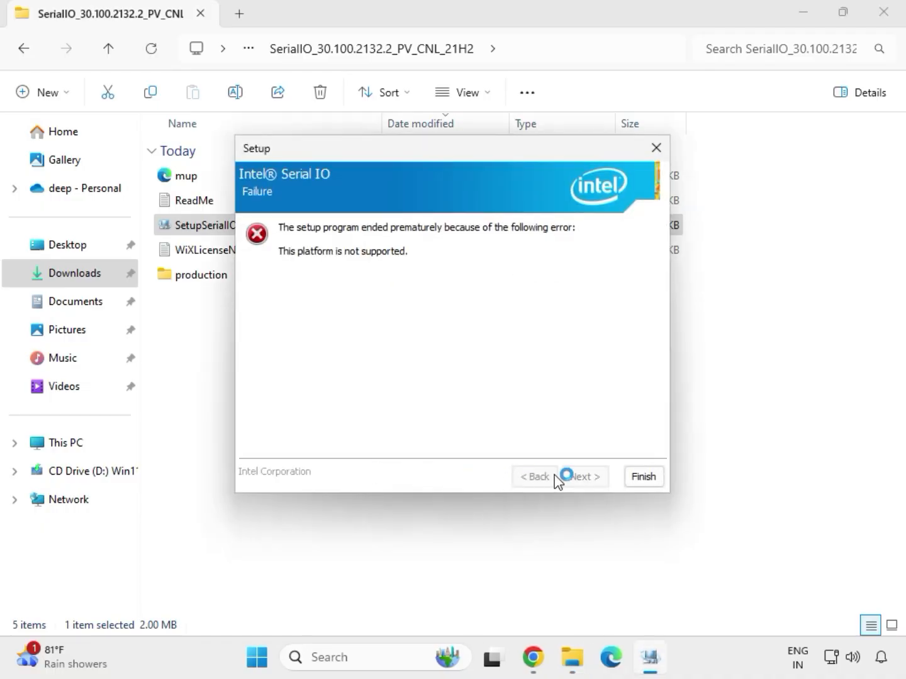
{"action": "left_click", "coordinate": [642, 478]}
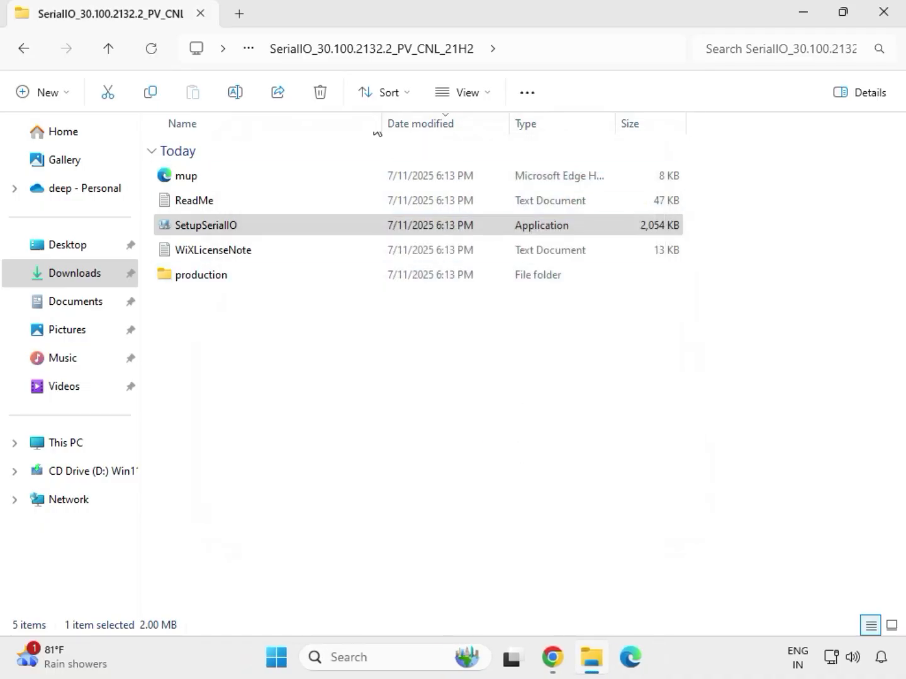
{"action": "left_click", "coordinate": [28, 53]}
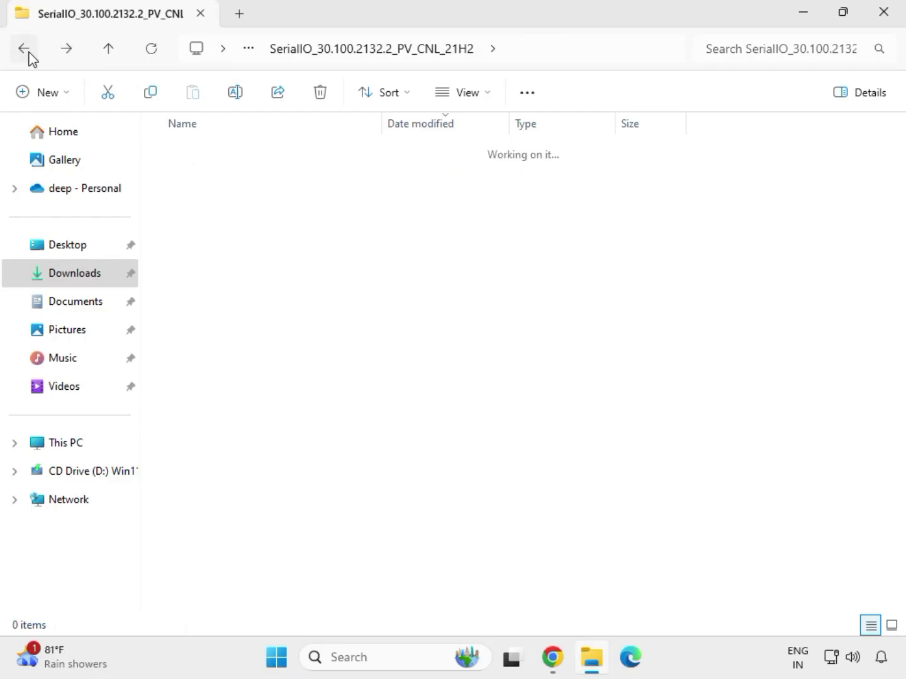
{"action": "left_click", "coordinate": [28, 54]}
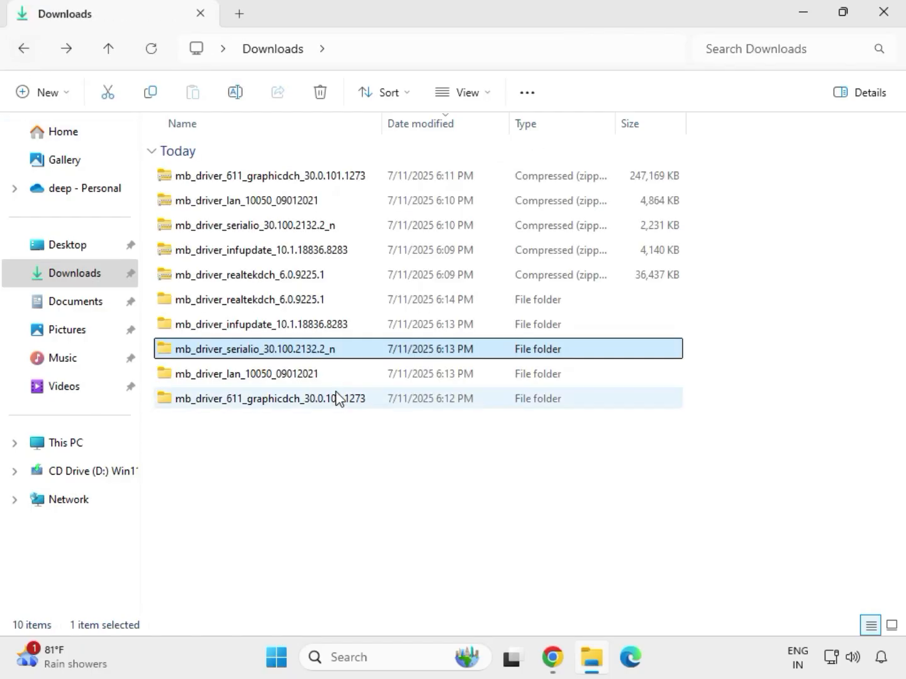
- Run SetupChipset as administrator from the Chipset-10.1.18836.8283-Public-MUP folder inside the extracted mb_driver_infupdate folder, allowing it to make changes
{"action": "left_click", "coordinate": [235, 333]}
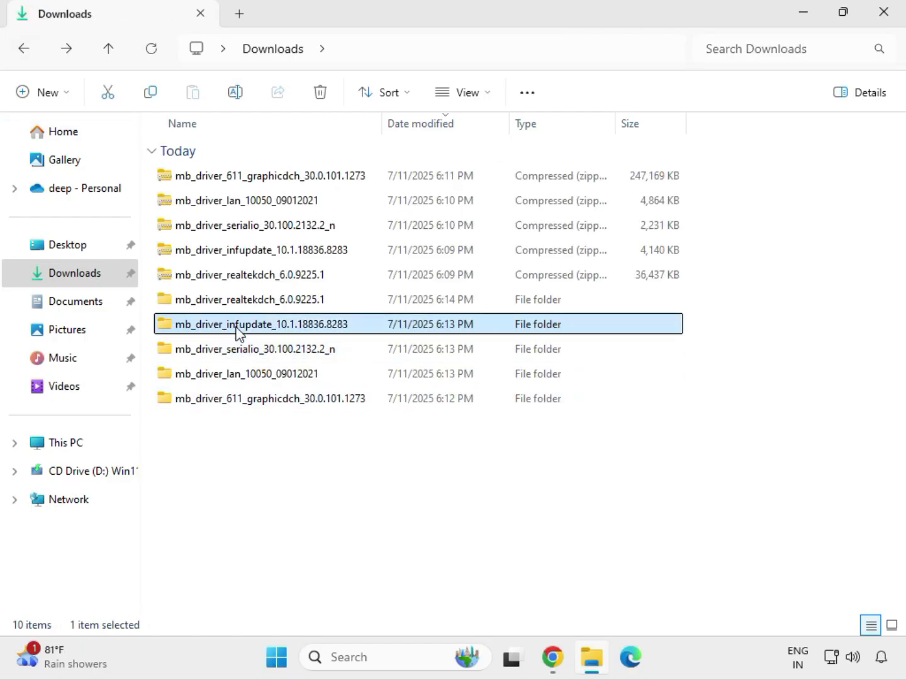
{"action": "double_click", "coordinate": [237, 330]}
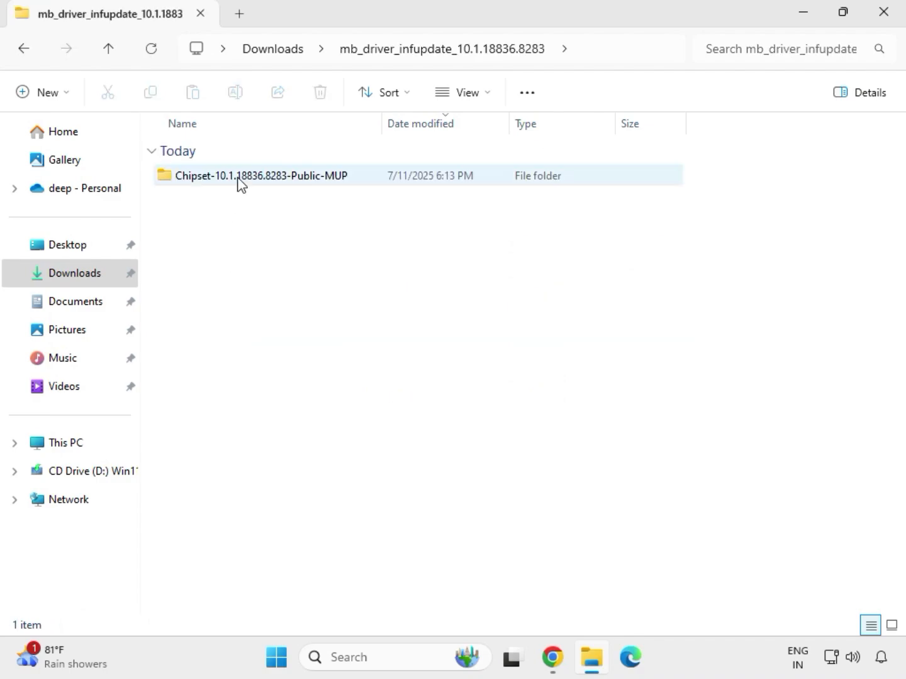
{"action": "left_click", "coordinate": [240, 182]}
{"action": "double_click", "coordinate": [240, 182]}
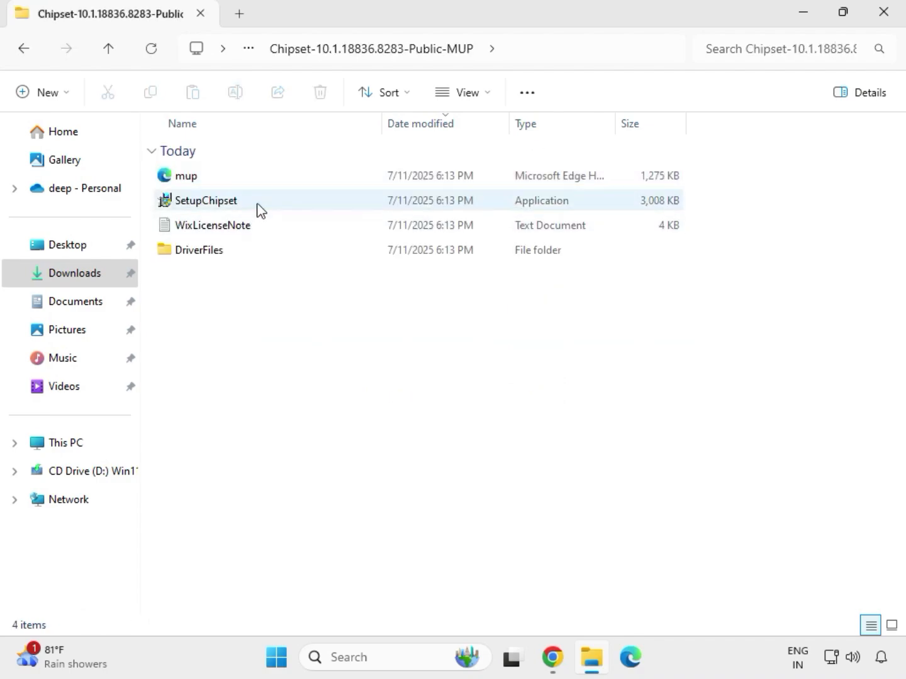
{"action": "left_click", "coordinate": [258, 207]}
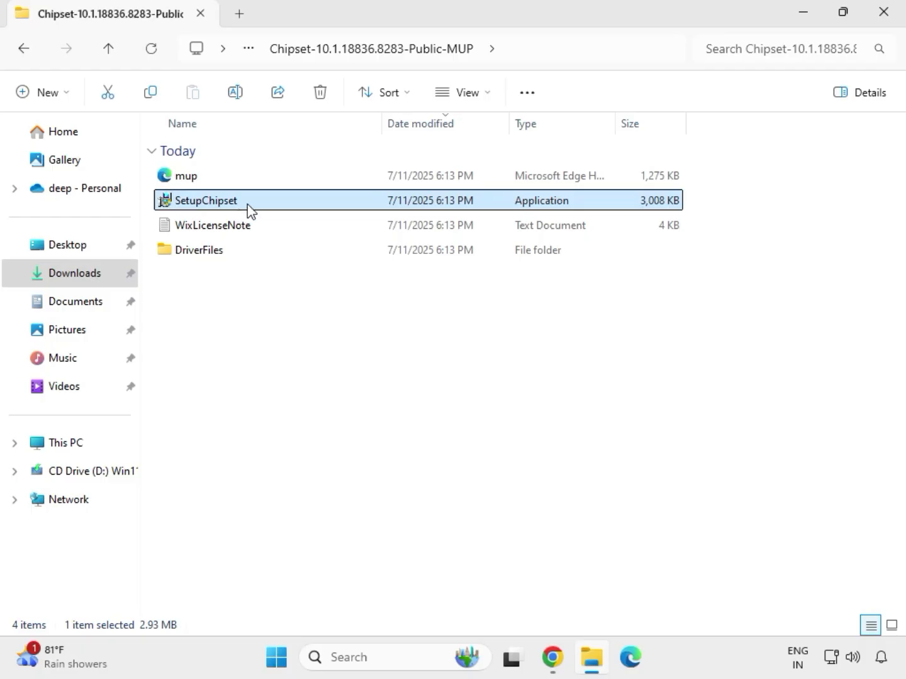
{"action": "right_click", "coordinate": [250, 209]}
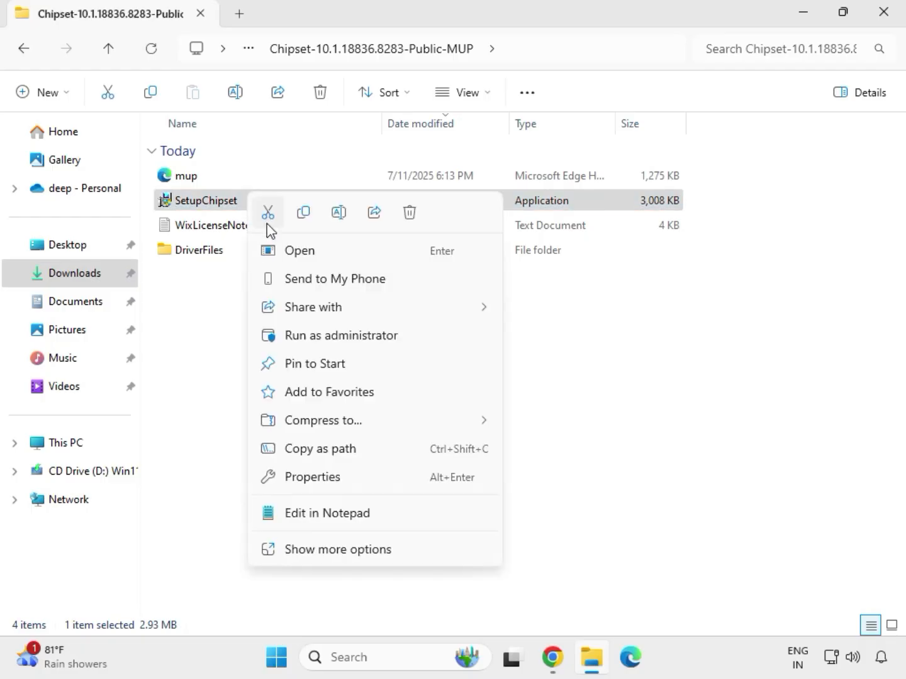
{"action": "left_click", "coordinate": [321, 334]}
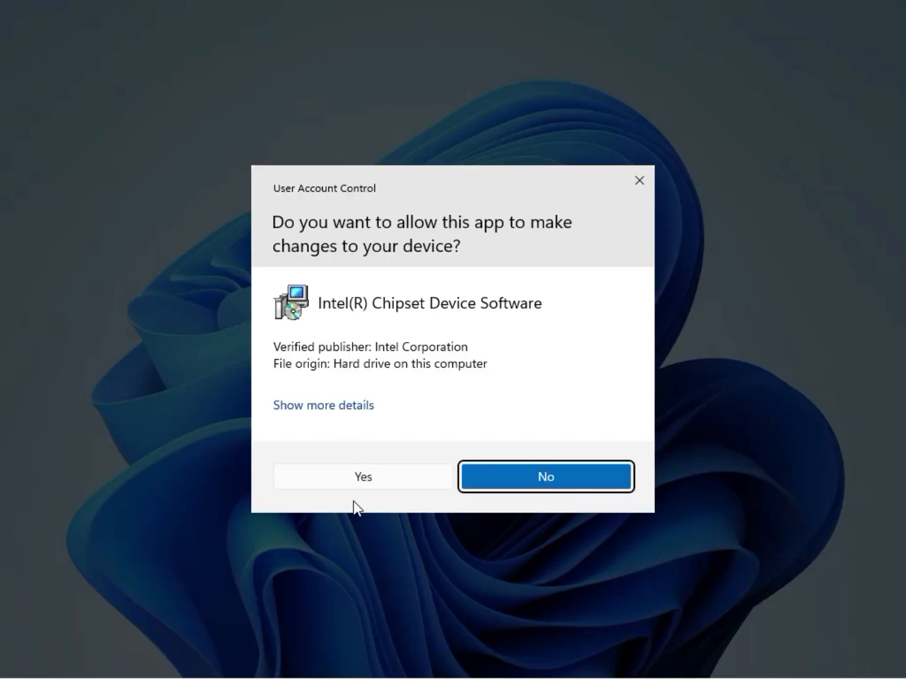
{"action": "left_click", "coordinate": [362, 481]}
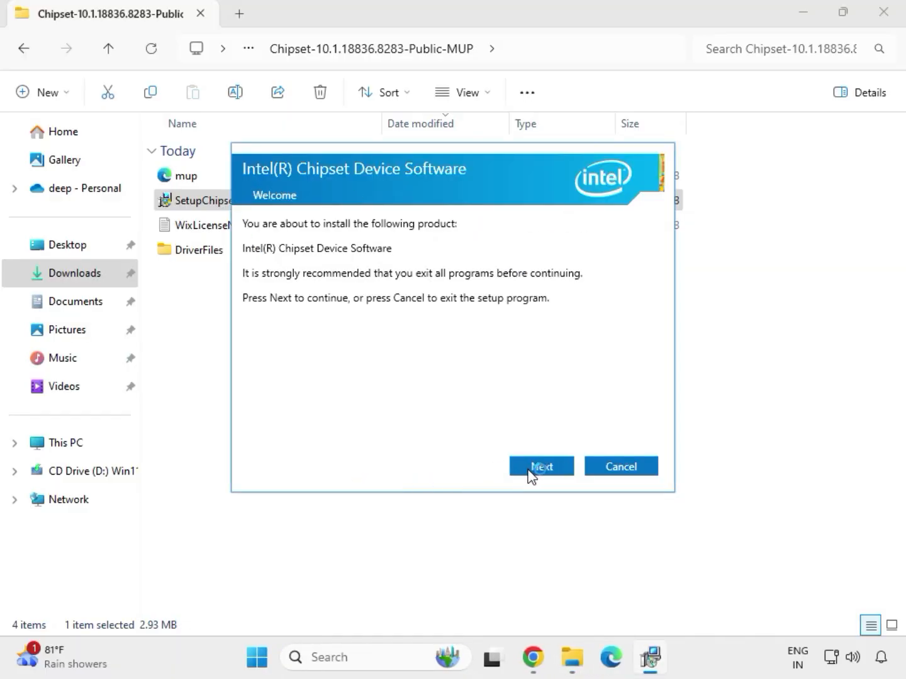
- Install the Intel Chipset Device Software through its setup wizard, close the installer and return to the Downloads folder
{"action": "left_click", "coordinate": [531, 472]}
{"action": "left_click", "coordinate": [531, 471]}
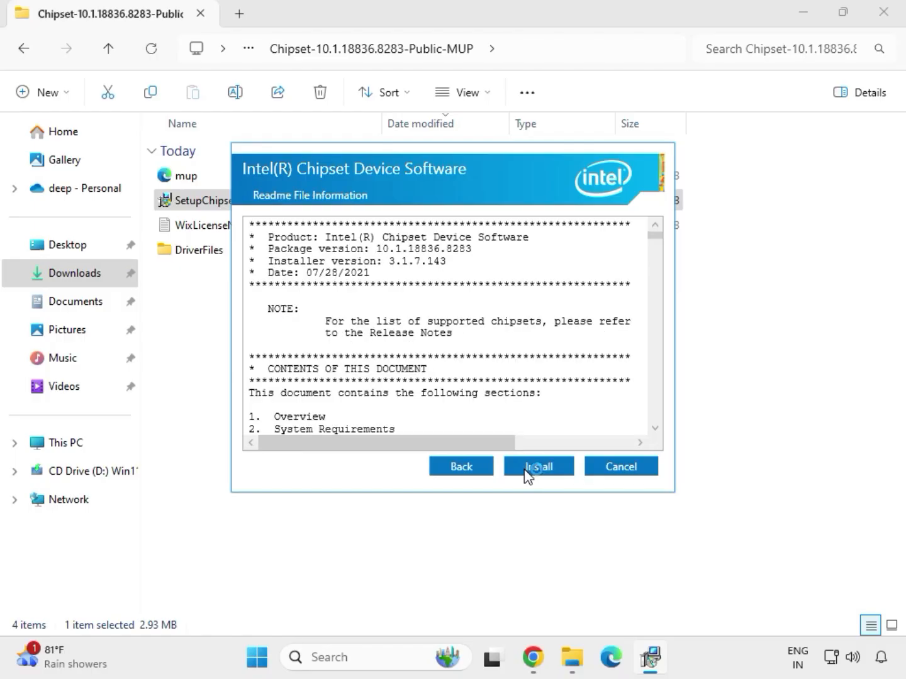
{"action": "left_click", "coordinate": [556, 468]}
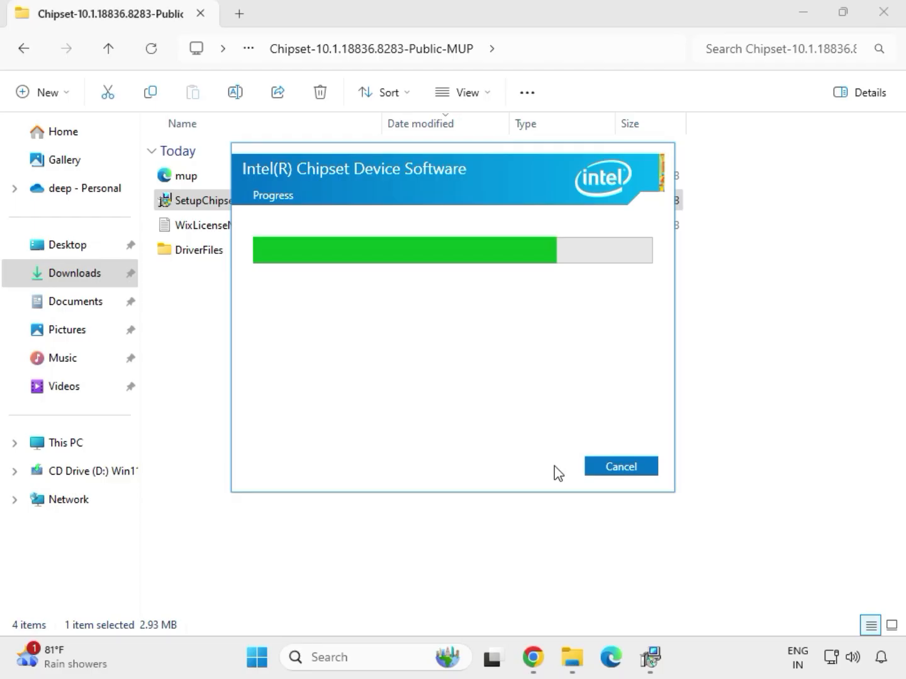
{"action": "left_click", "coordinate": [613, 472]}
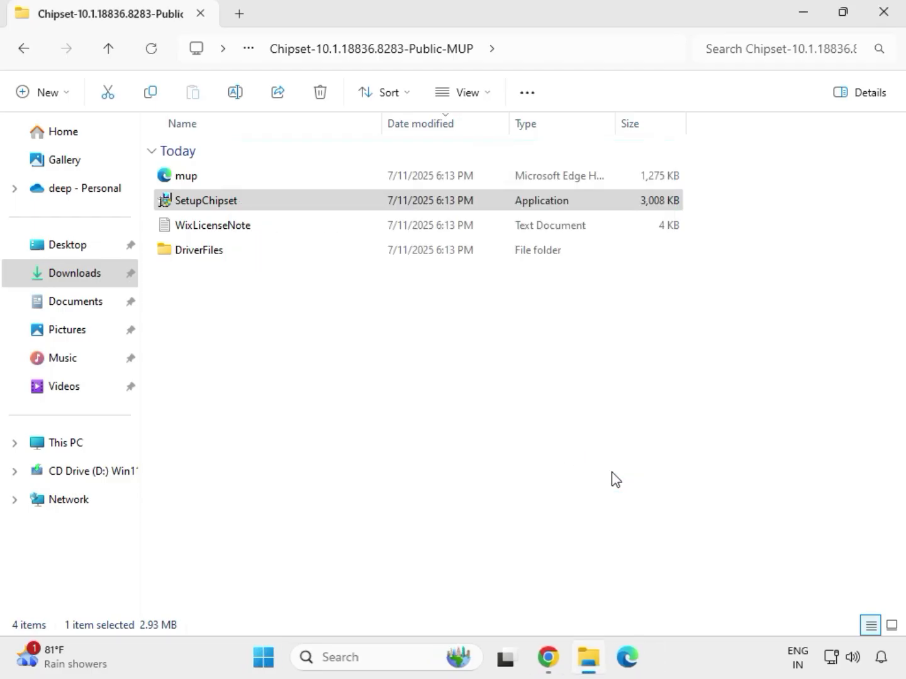
{"action": "key", "text": "alt+Left"}
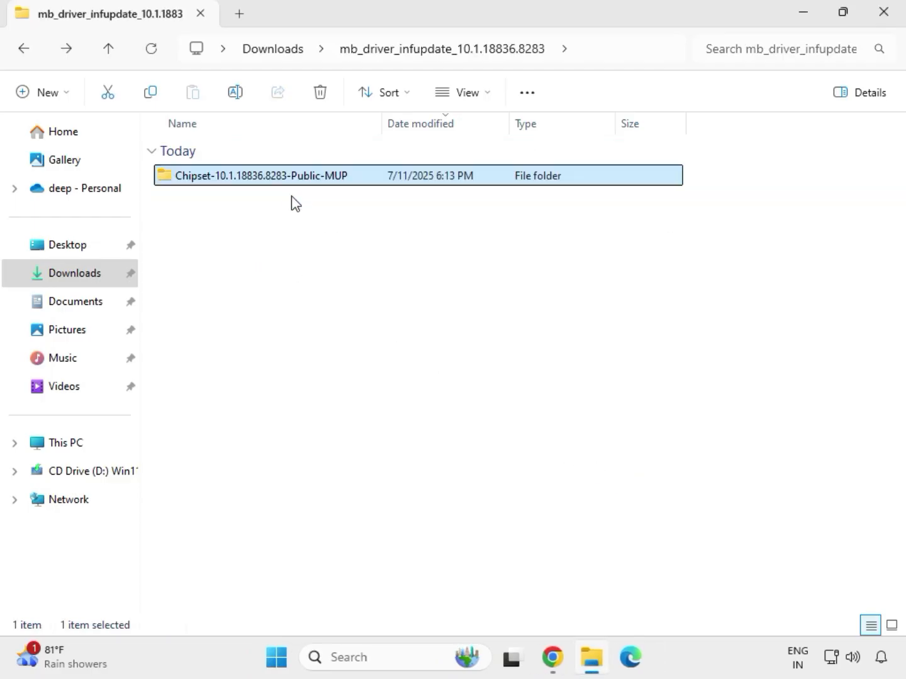
{"action": "key", "text": "alt+Left"}
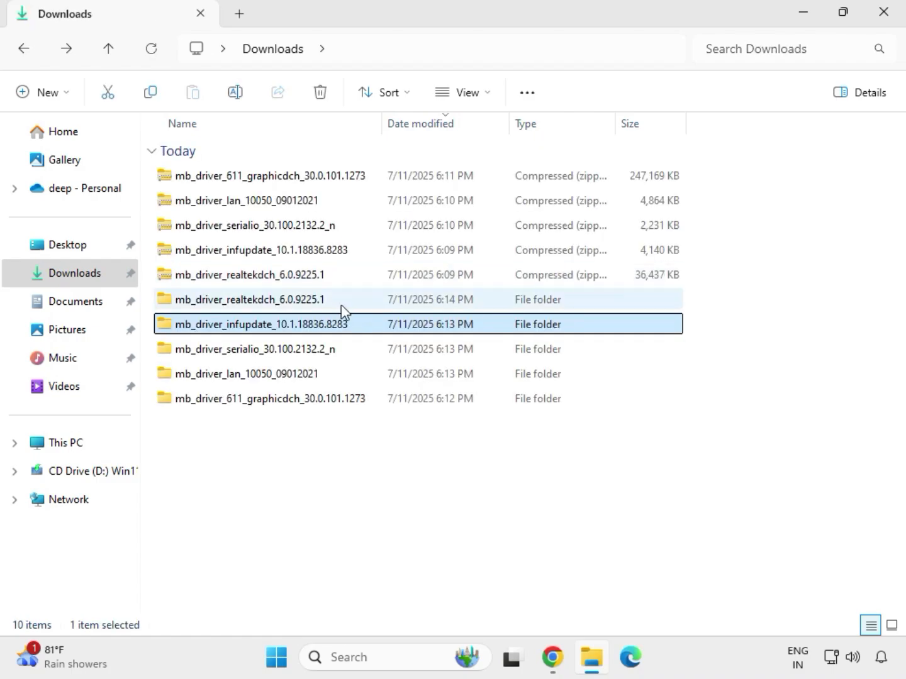
- Run the mb_driver_611_graphicdch_30.0.101.1273 application as administrator from its extracted folder, allow it to make changes, and return to Downloads
{"action": "double_click", "coordinate": [337, 301]}
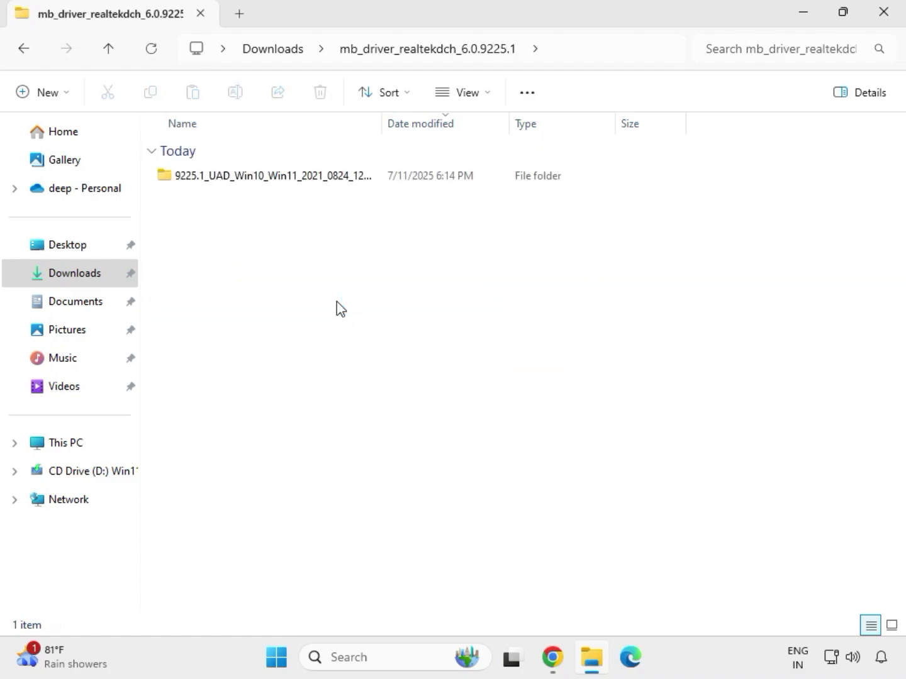
{"action": "left_click", "coordinate": [281, 56]}
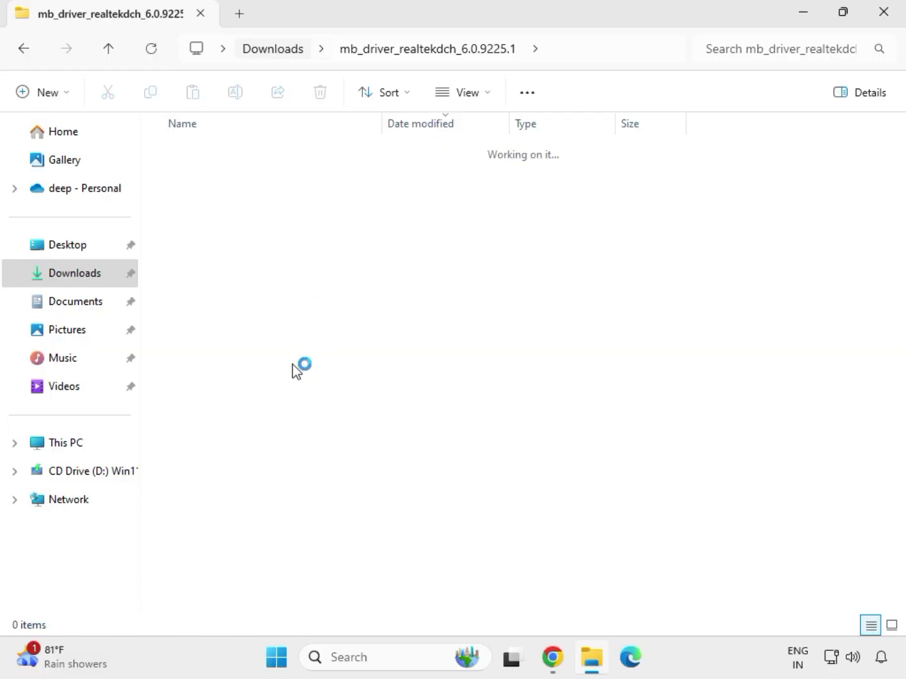
{"action": "left_click", "coordinate": [263, 403]}
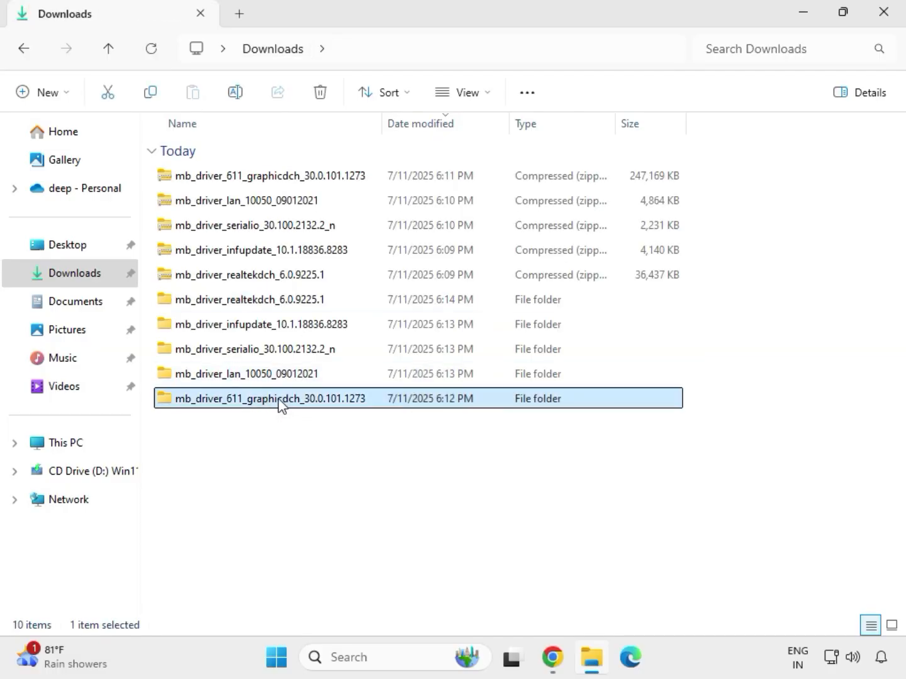
{"action": "double_click", "coordinate": [279, 403]}
{"action": "left_click", "coordinate": [253, 180]}
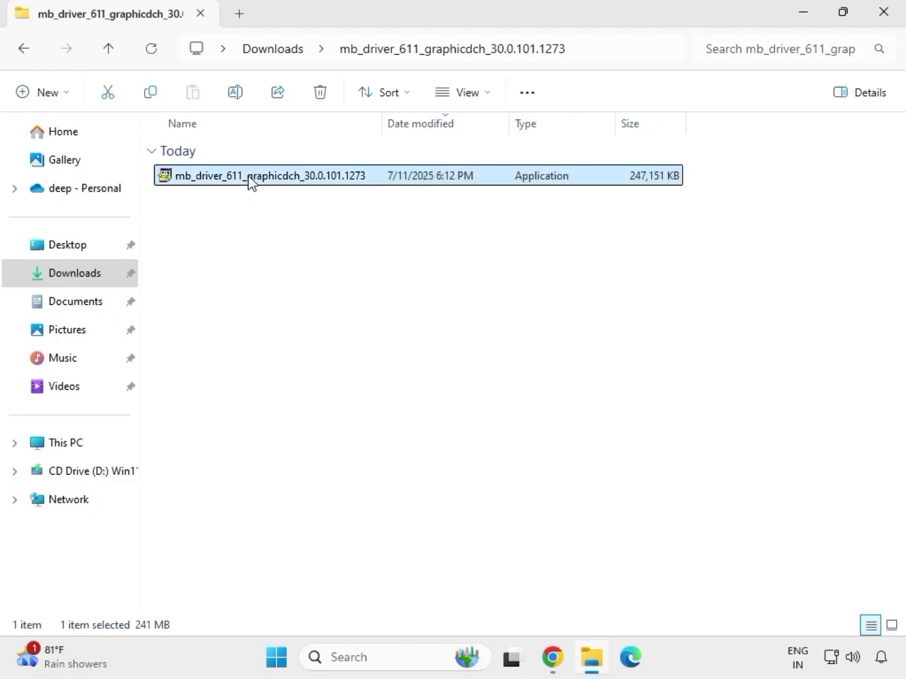
{"action": "right_click", "coordinate": [264, 208]}
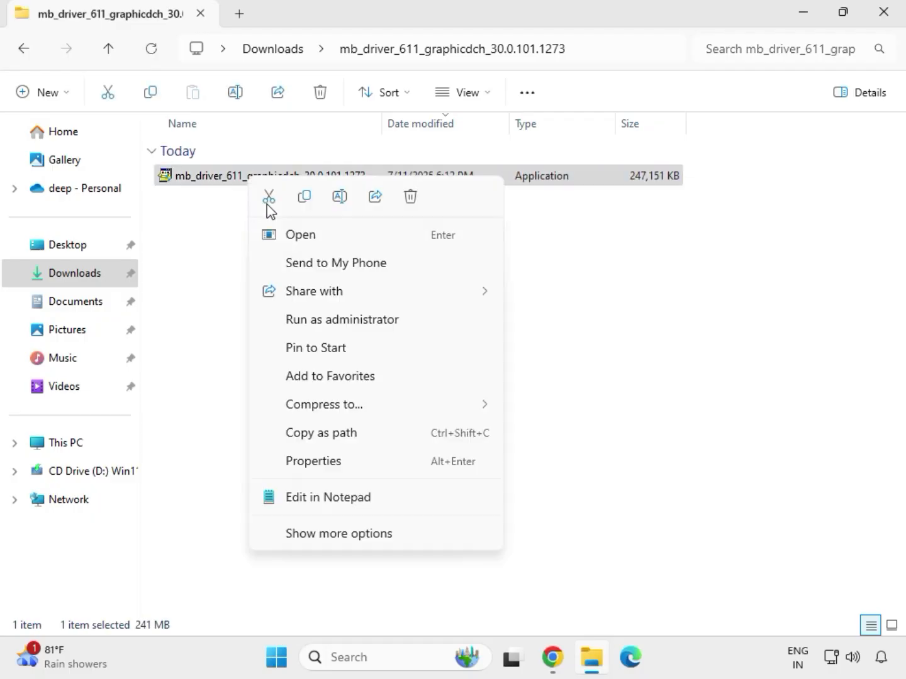
{"action": "left_click", "coordinate": [348, 321]}
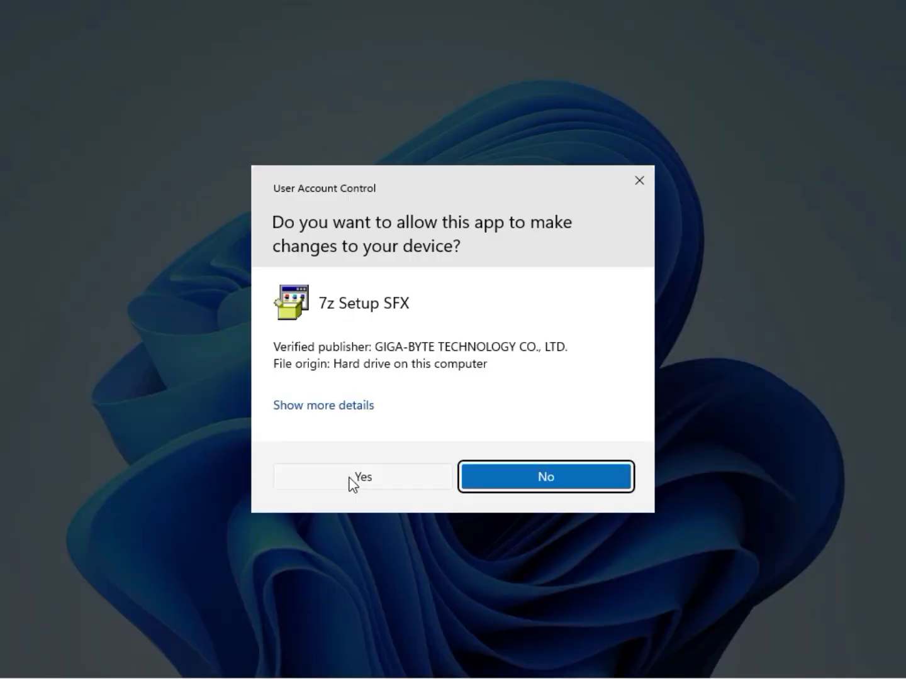
{"action": "left_click", "coordinate": [351, 482]}
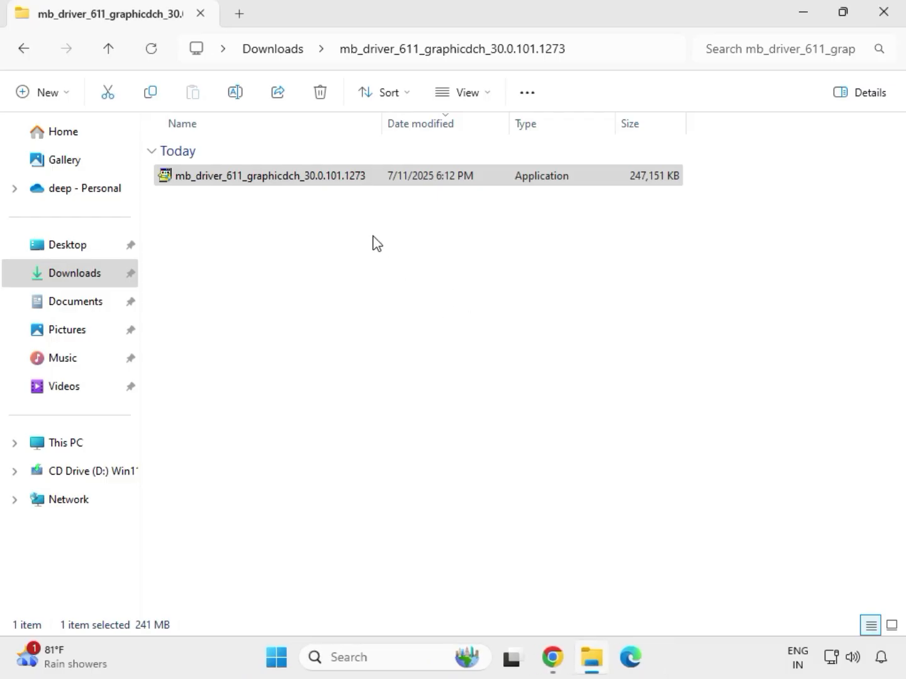
{"action": "left_click", "coordinate": [283, 49]}
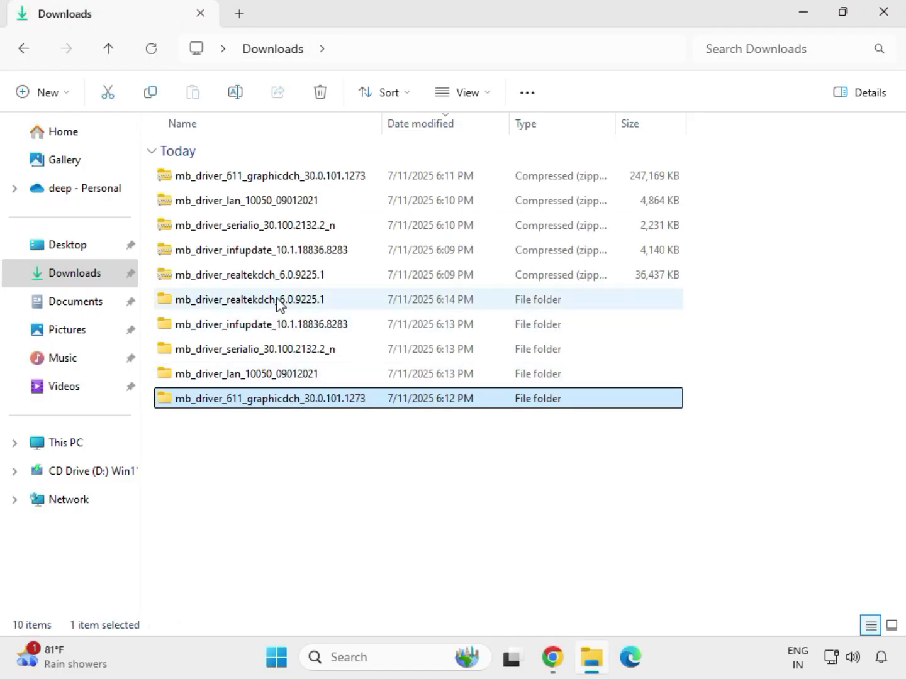
- Run Setup as administrator from the 9225.1_UAD folder inside mb_driver_realtekdch_6.0.9225.1 and complete the Realtek Audio Driver wizard without restarting the computer
{"action": "double_click", "coordinate": [279, 303]}
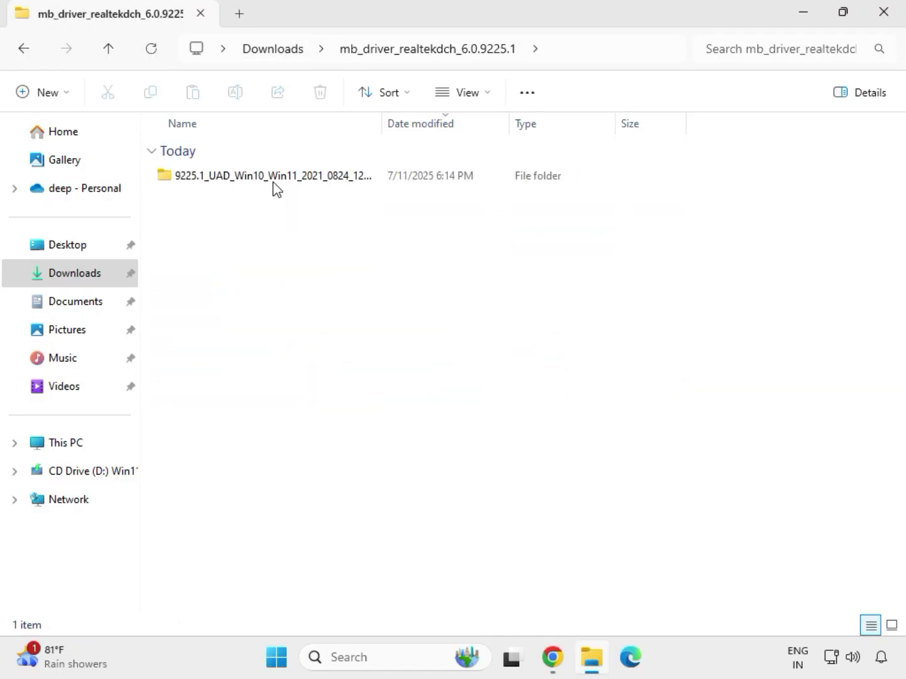
{"action": "double_click", "coordinate": [265, 175]}
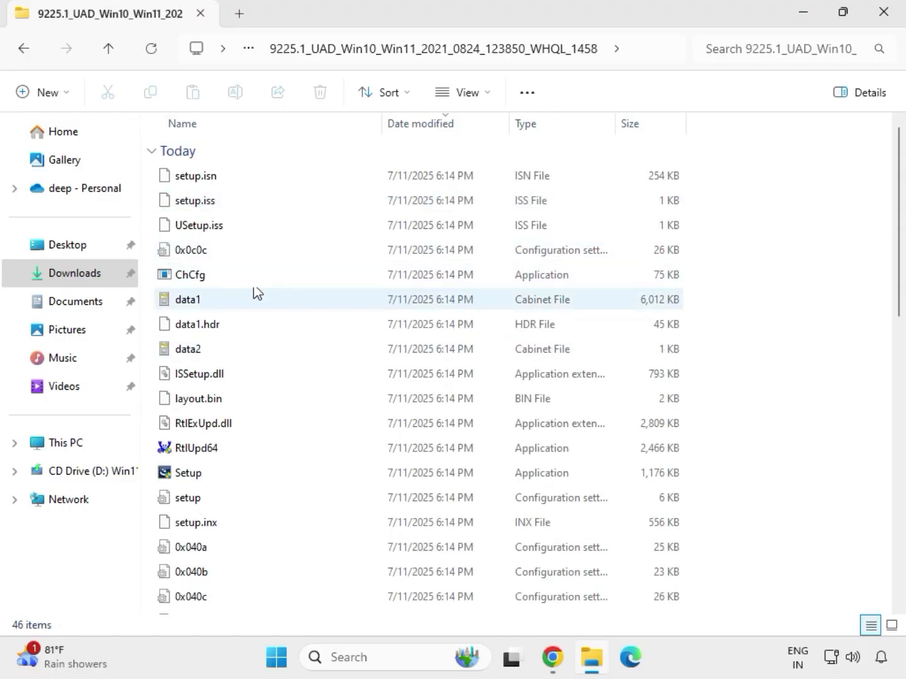
{"action": "left_click", "coordinate": [244, 475]}
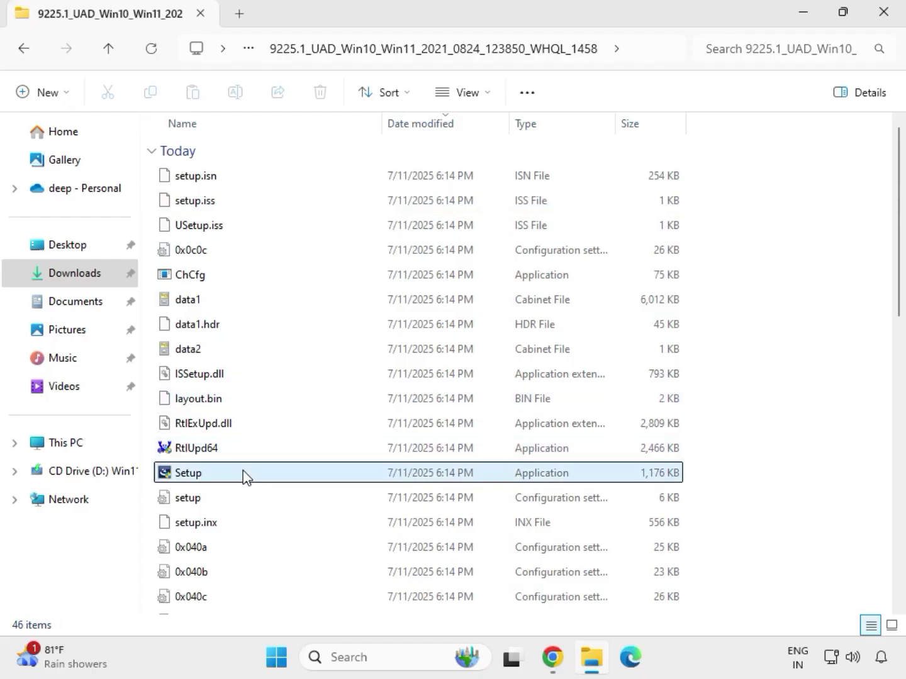
{"action": "right_click", "coordinate": [208, 480]}
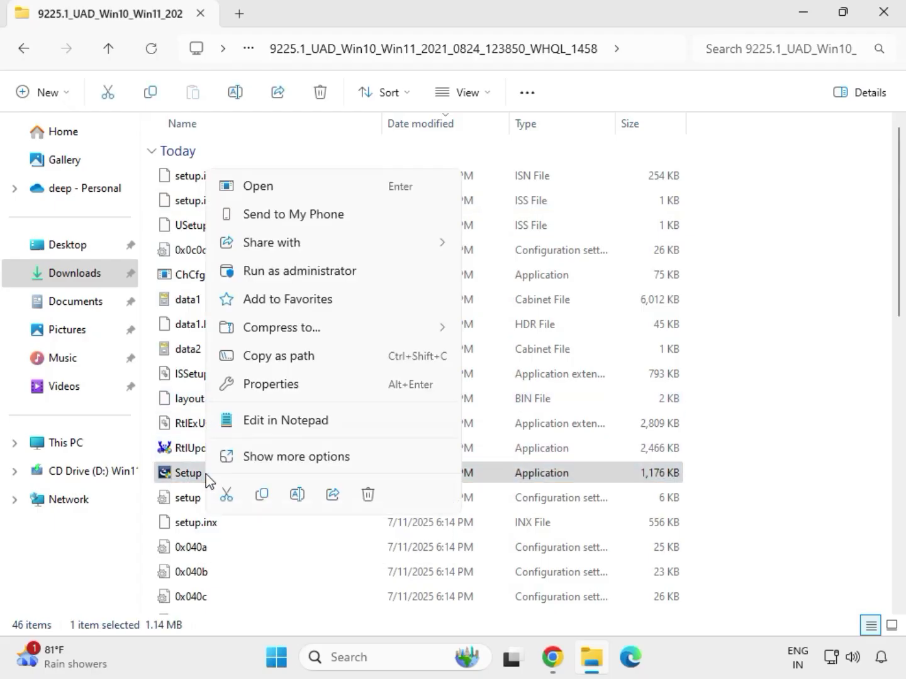
{"action": "left_click", "coordinate": [277, 277]}
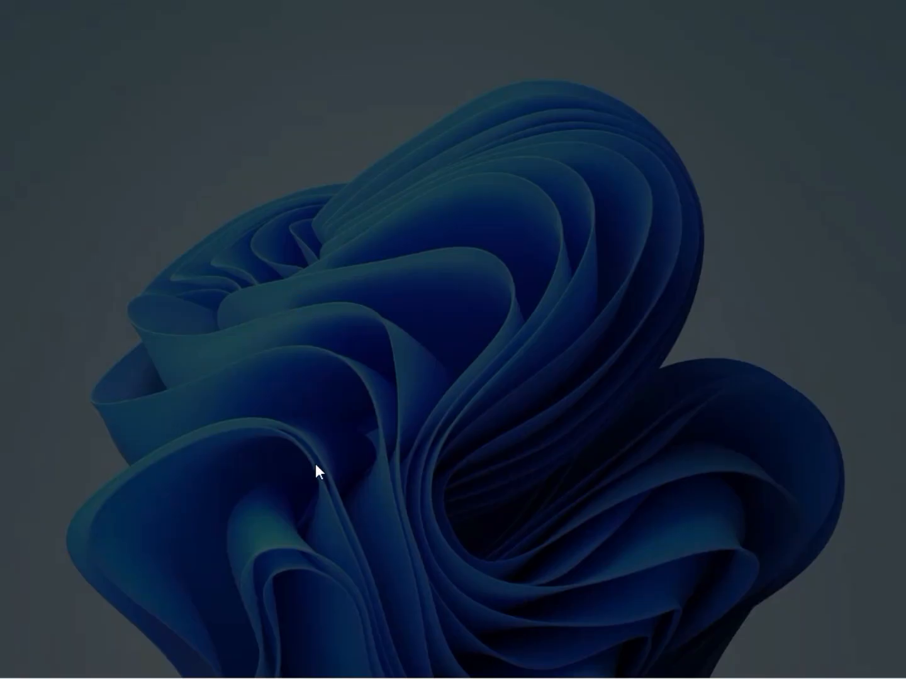
{"action": "left_click", "coordinate": [322, 477]}
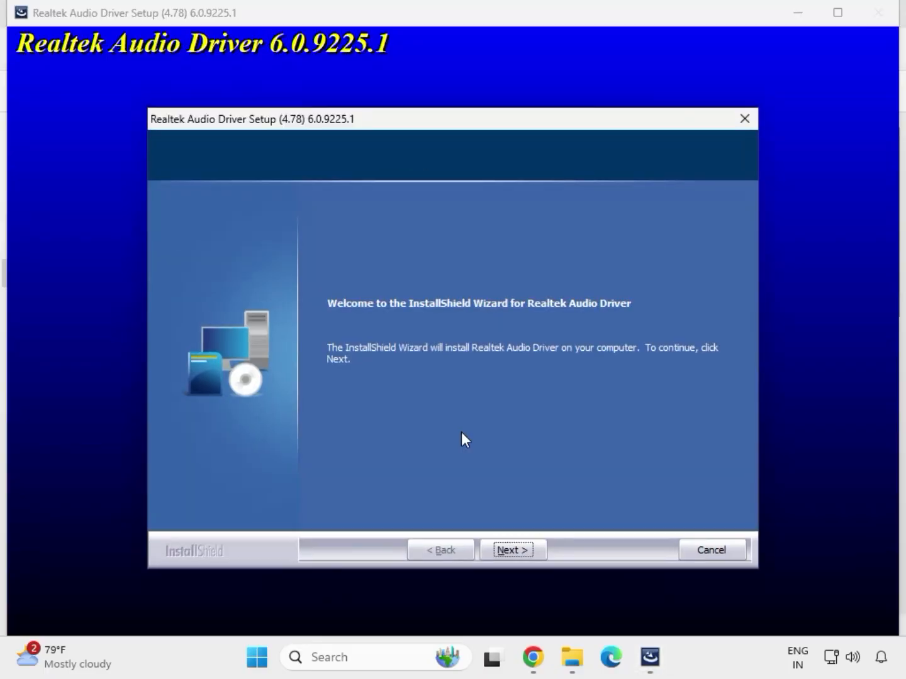
{"action": "left_click", "coordinate": [514, 548]}
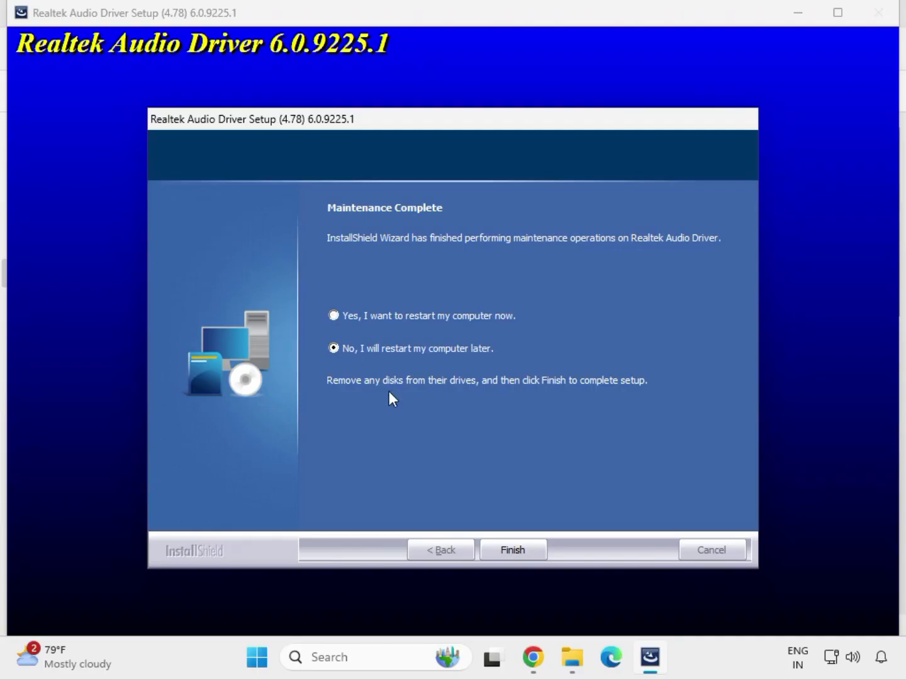
{"action": "left_click", "coordinate": [509, 549]}
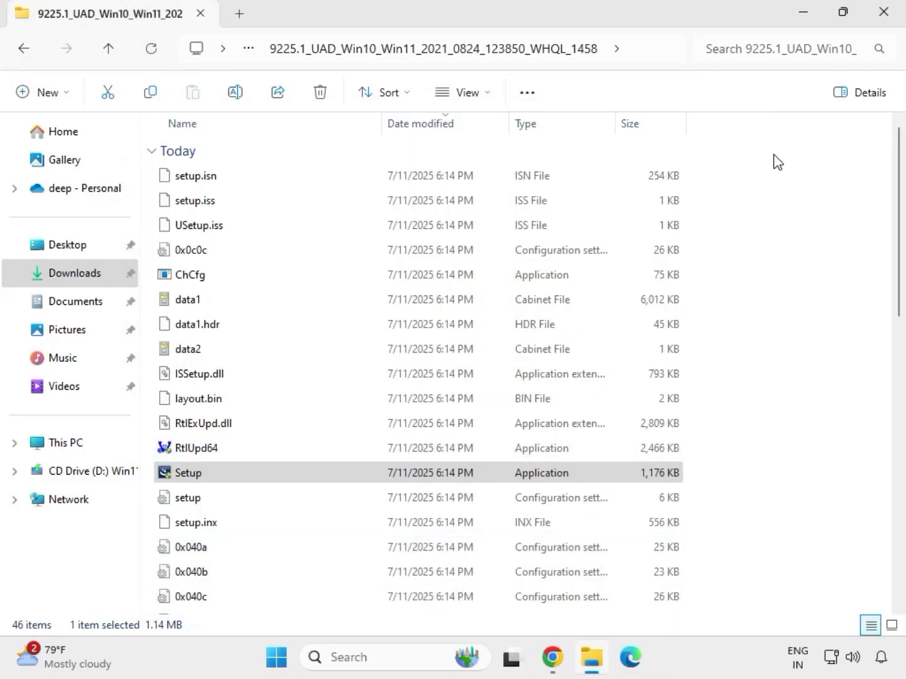